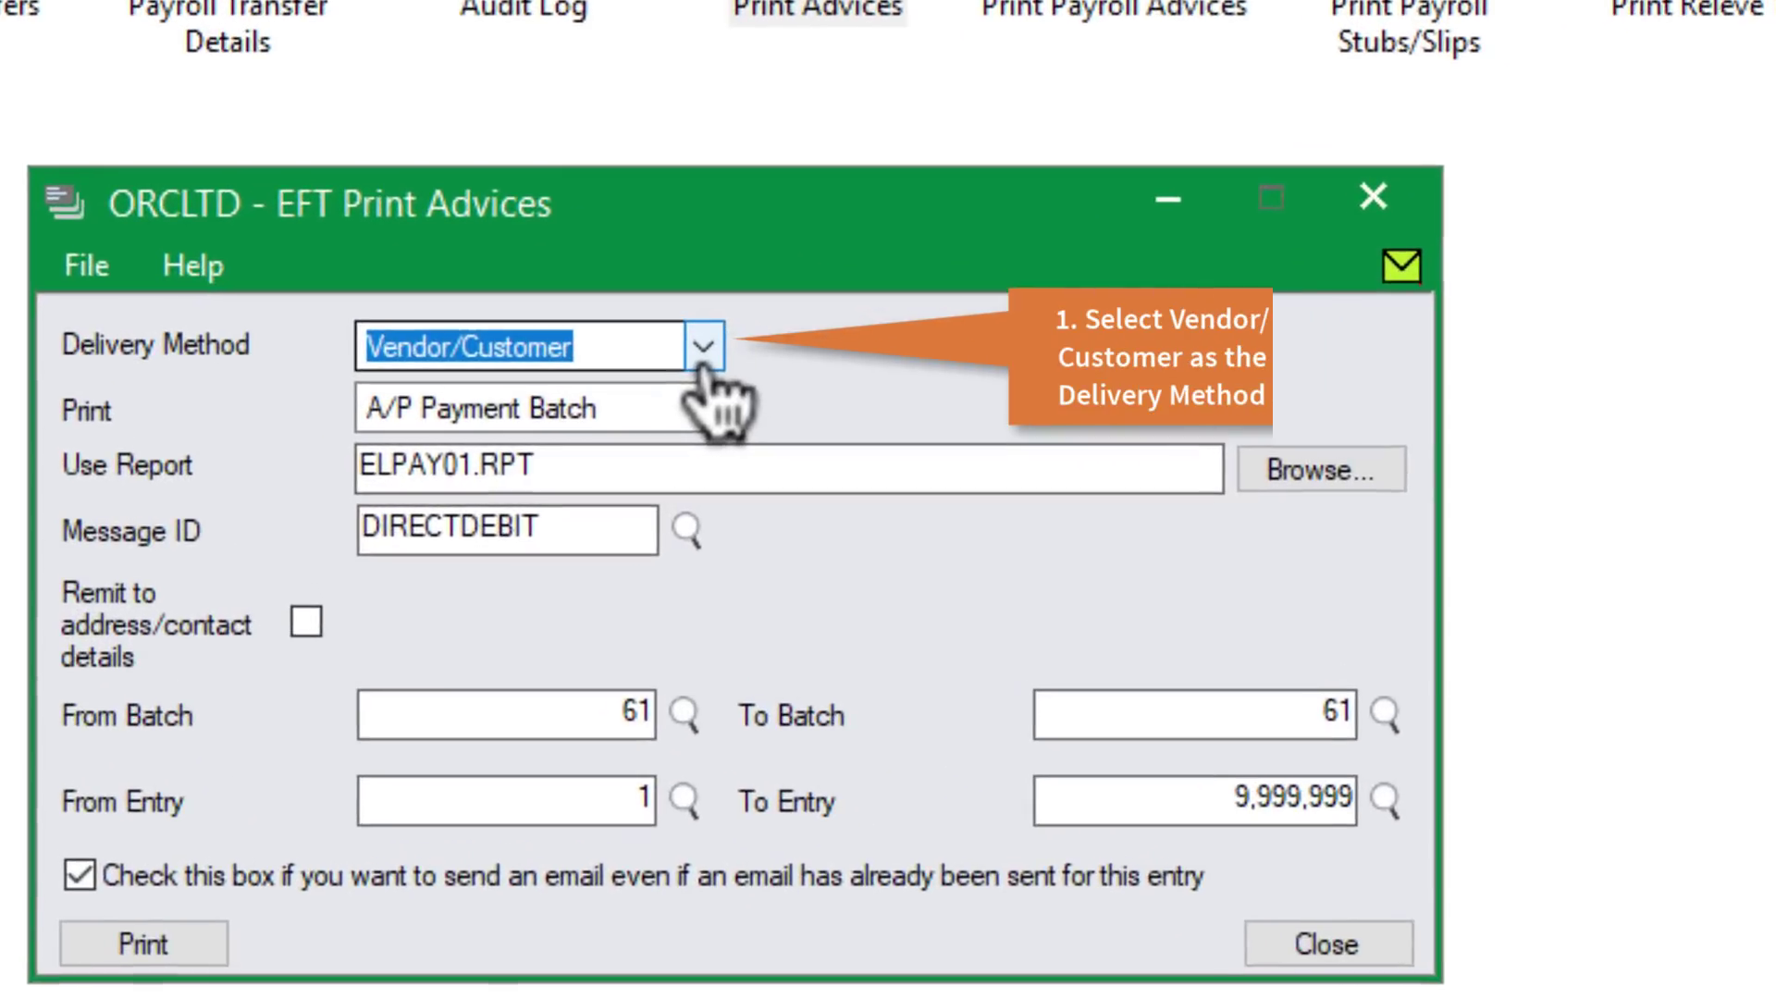
# - Set the payroll advice delivery method to Employee and look up the available e-mail message IDs
pyautogui.click(774, 405)
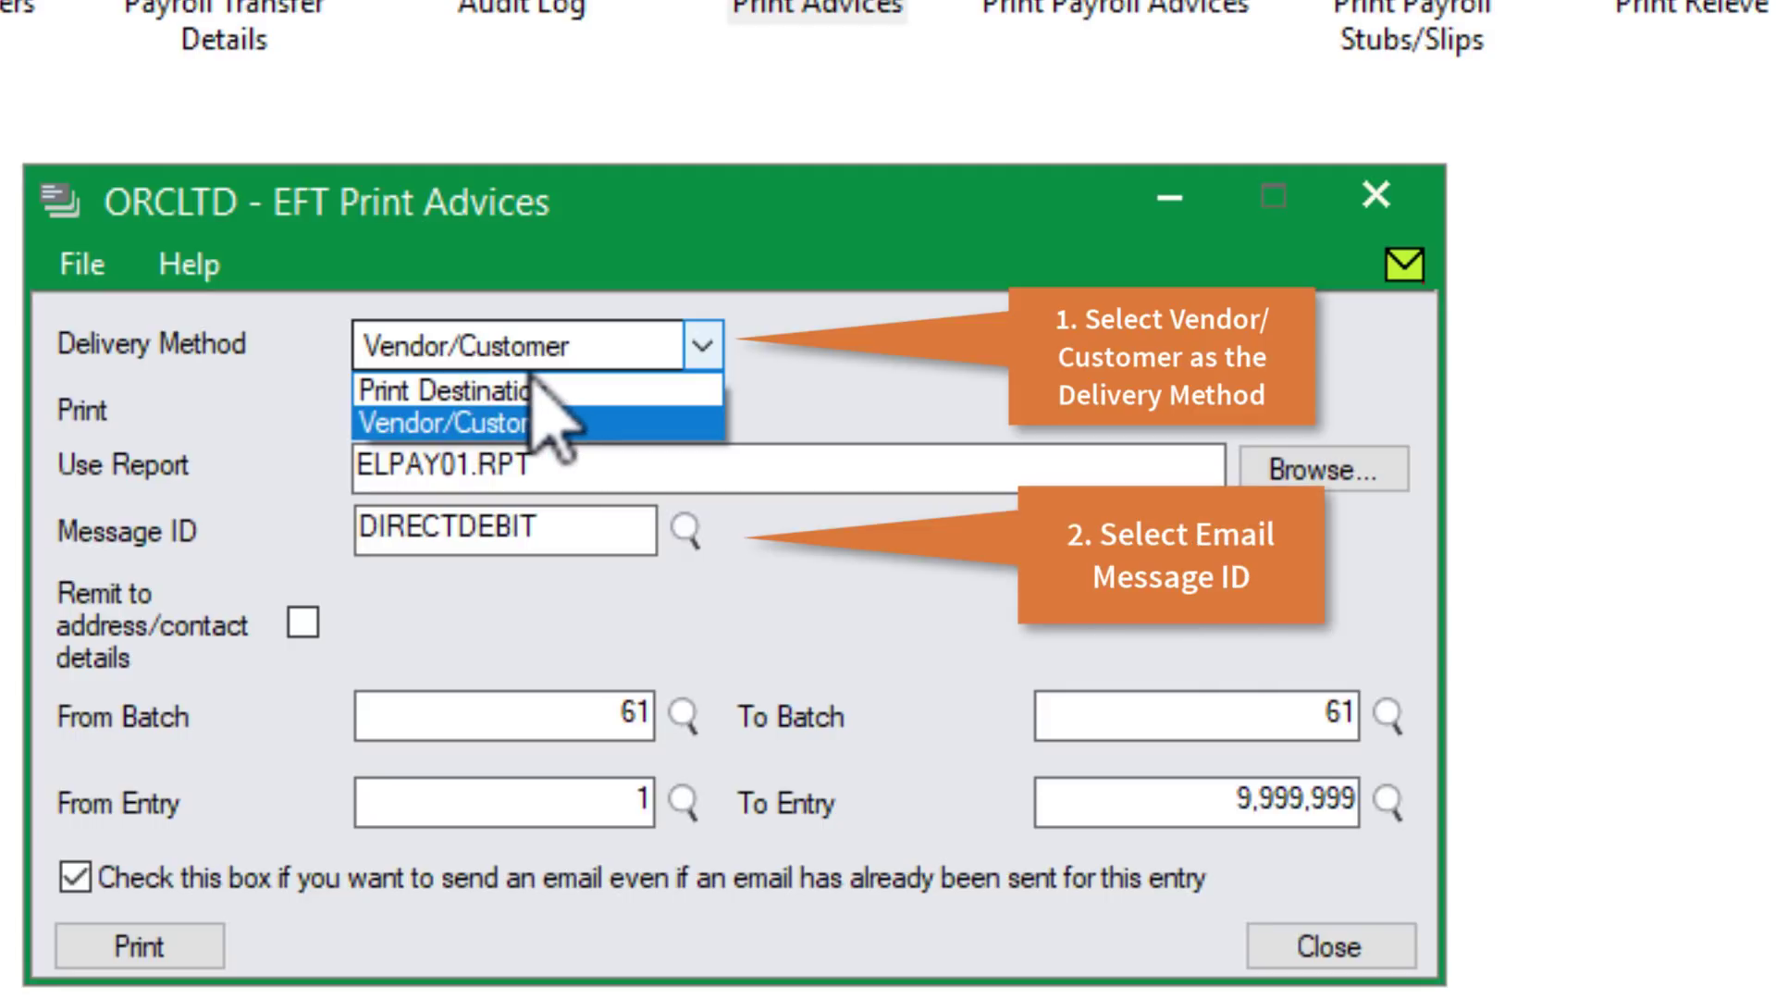
pyautogui.click(518, 423)
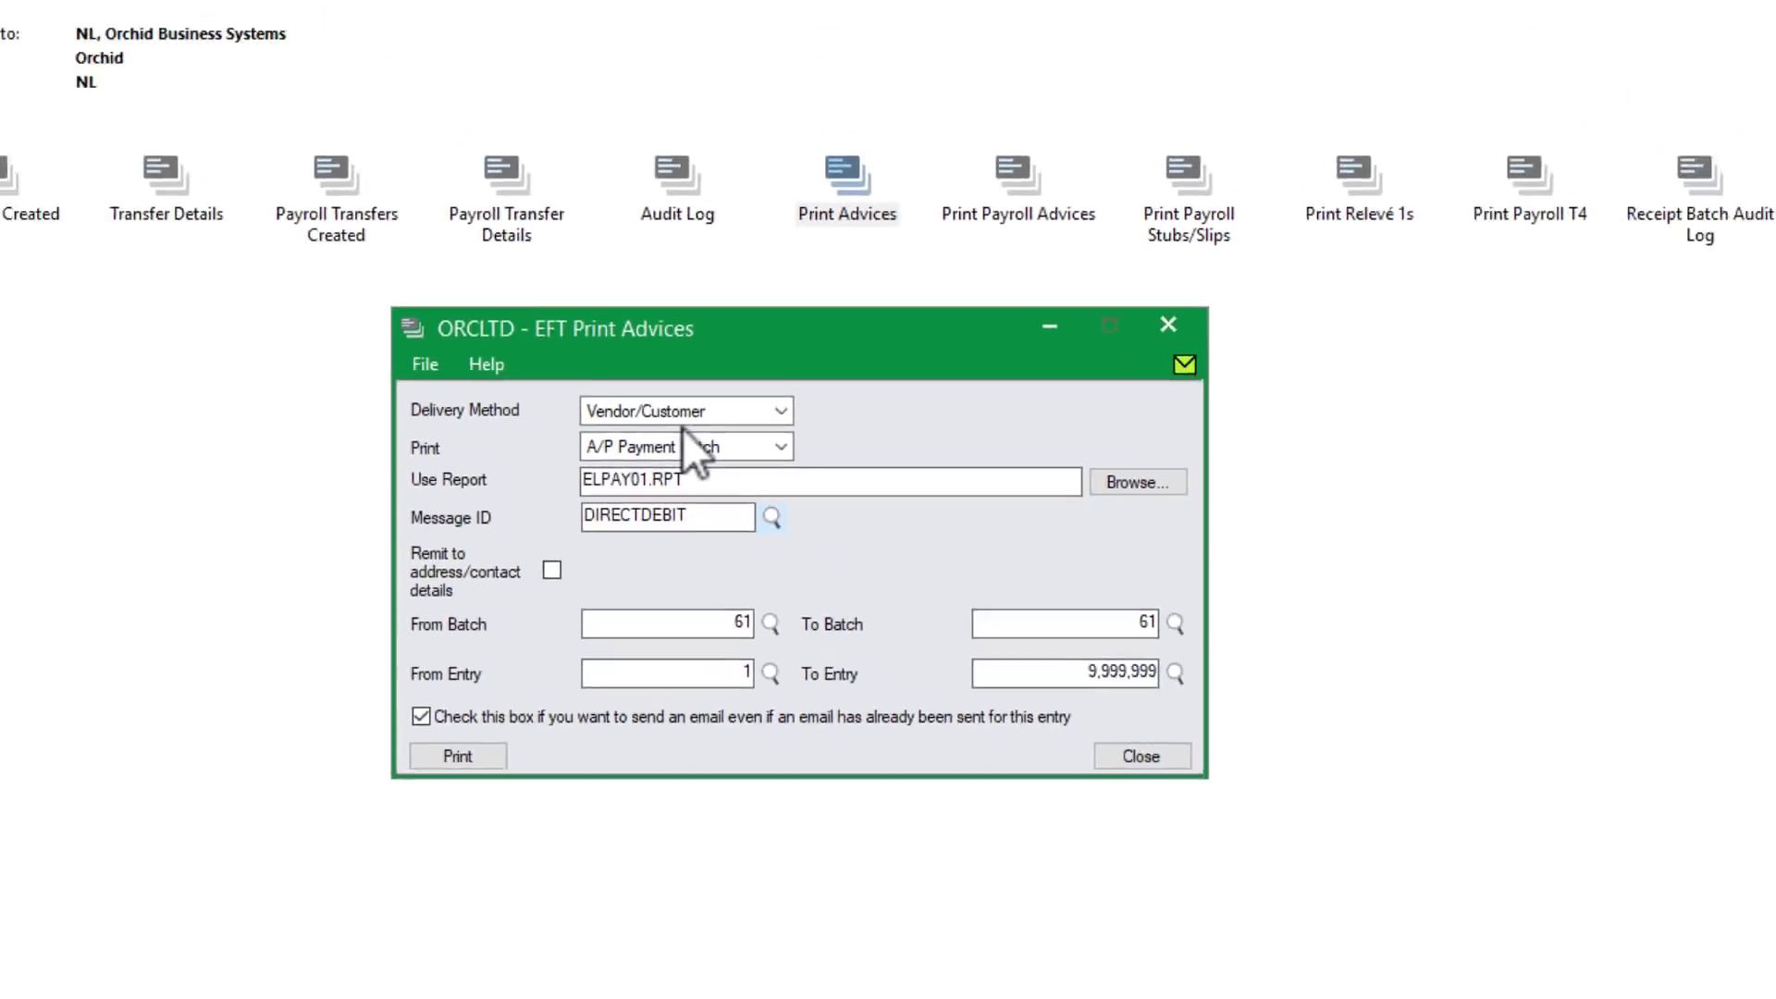
pyautogui.press('F5')
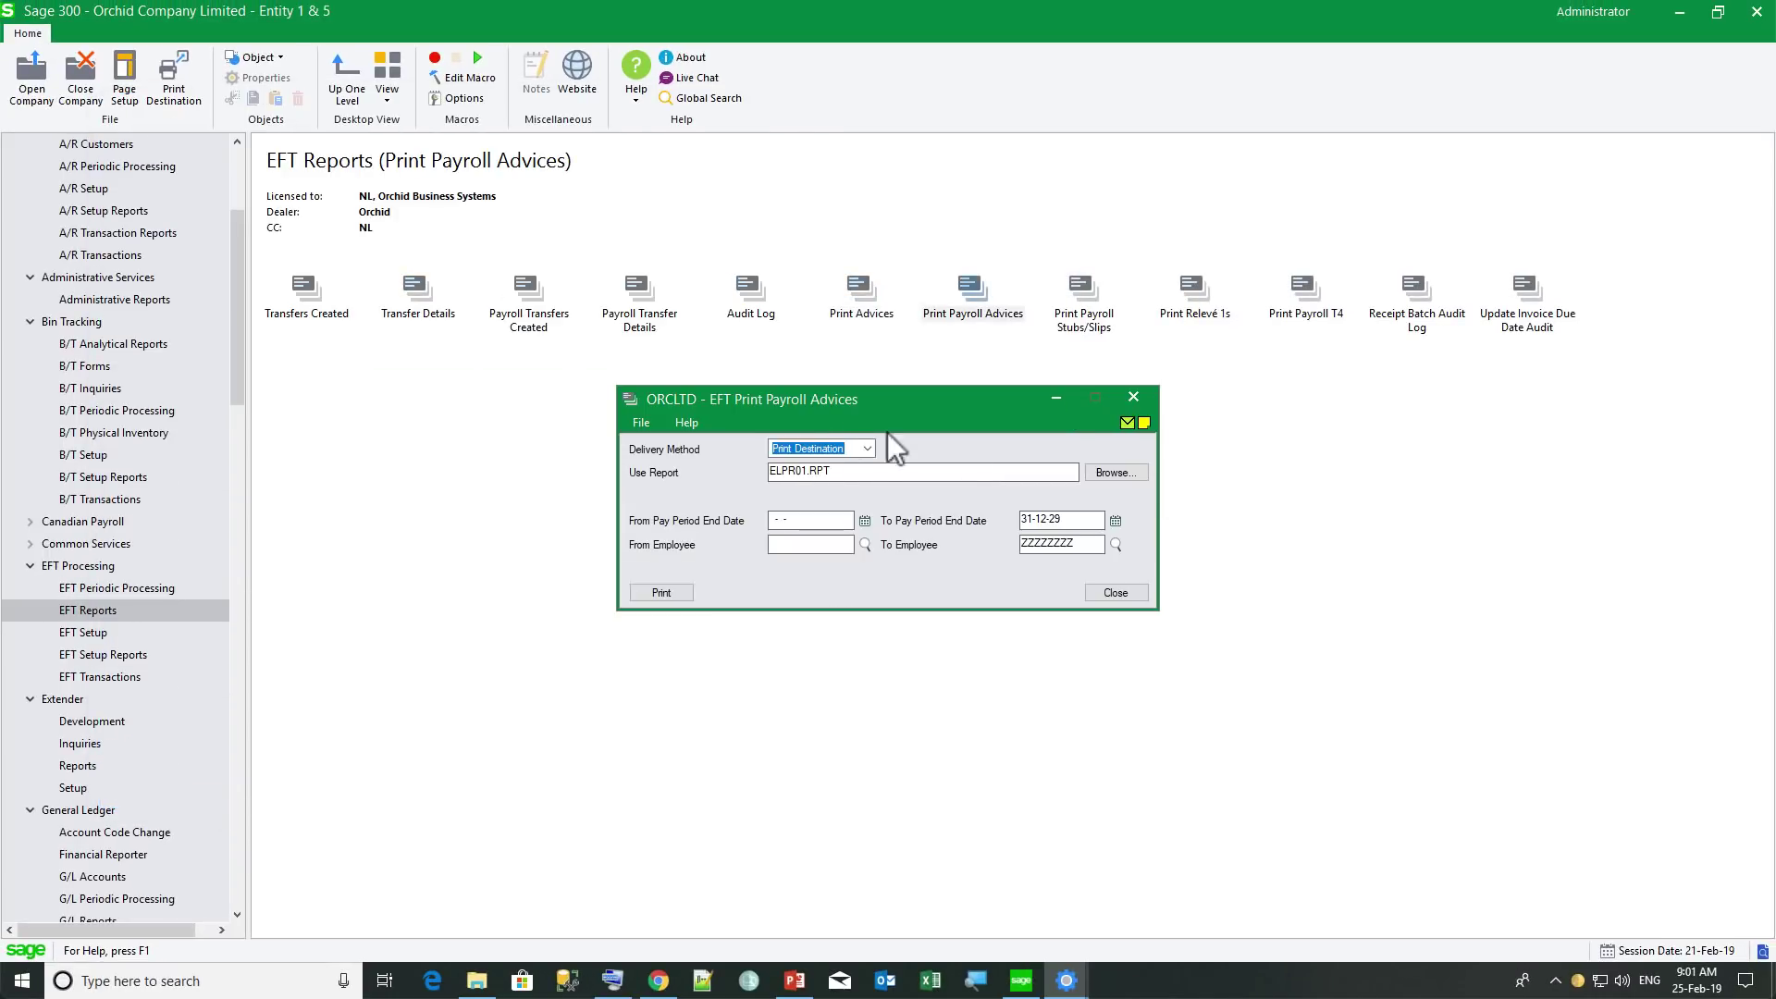
pyautogui.hotkey('alt', 'Down')
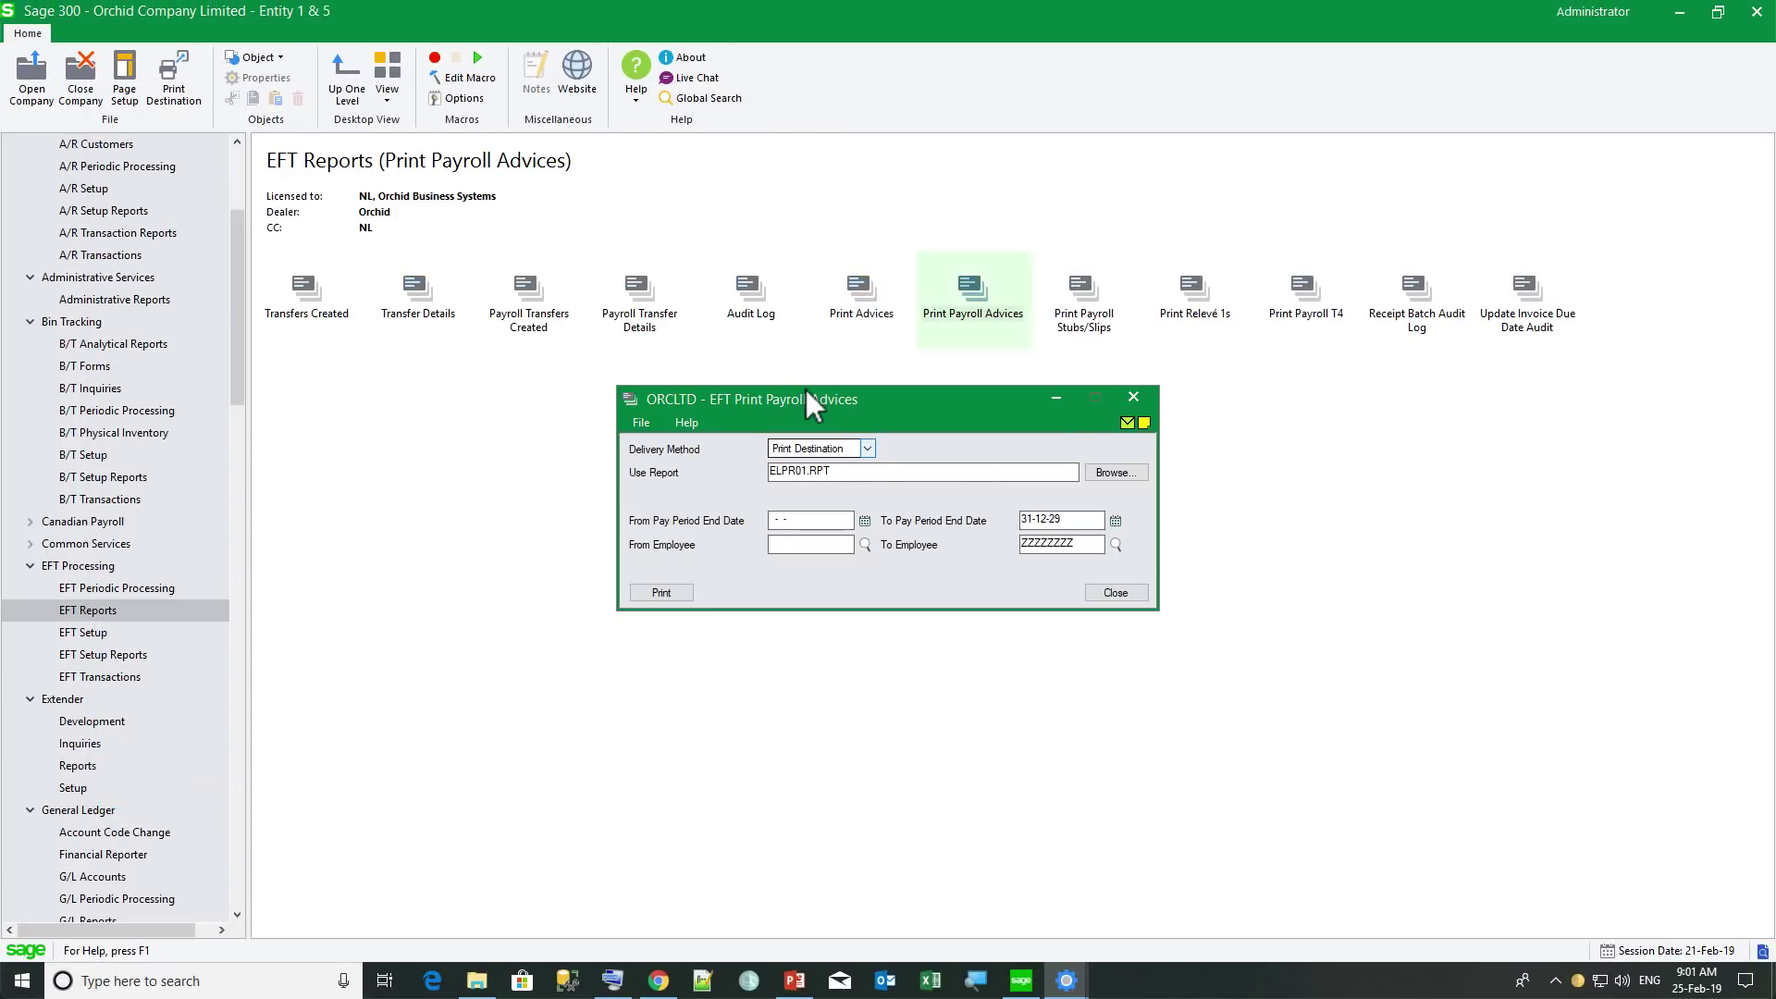
pyautogui.click(840, 477)
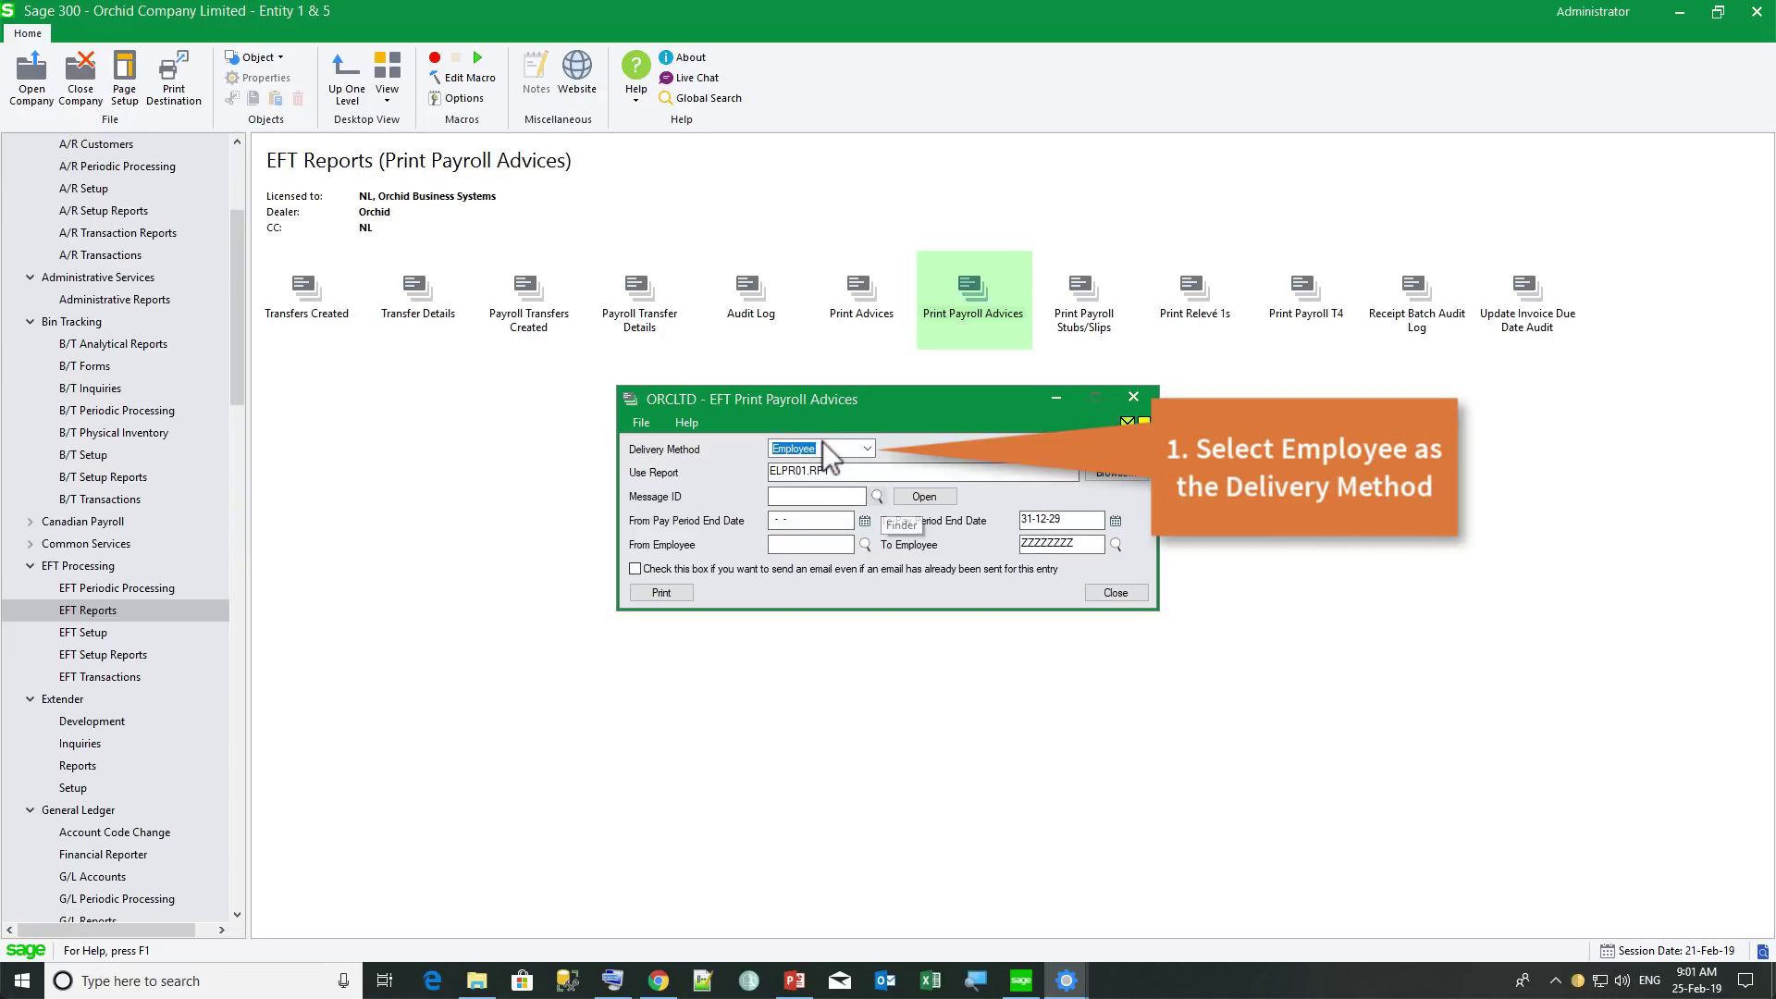
pyautogui.press('F5')
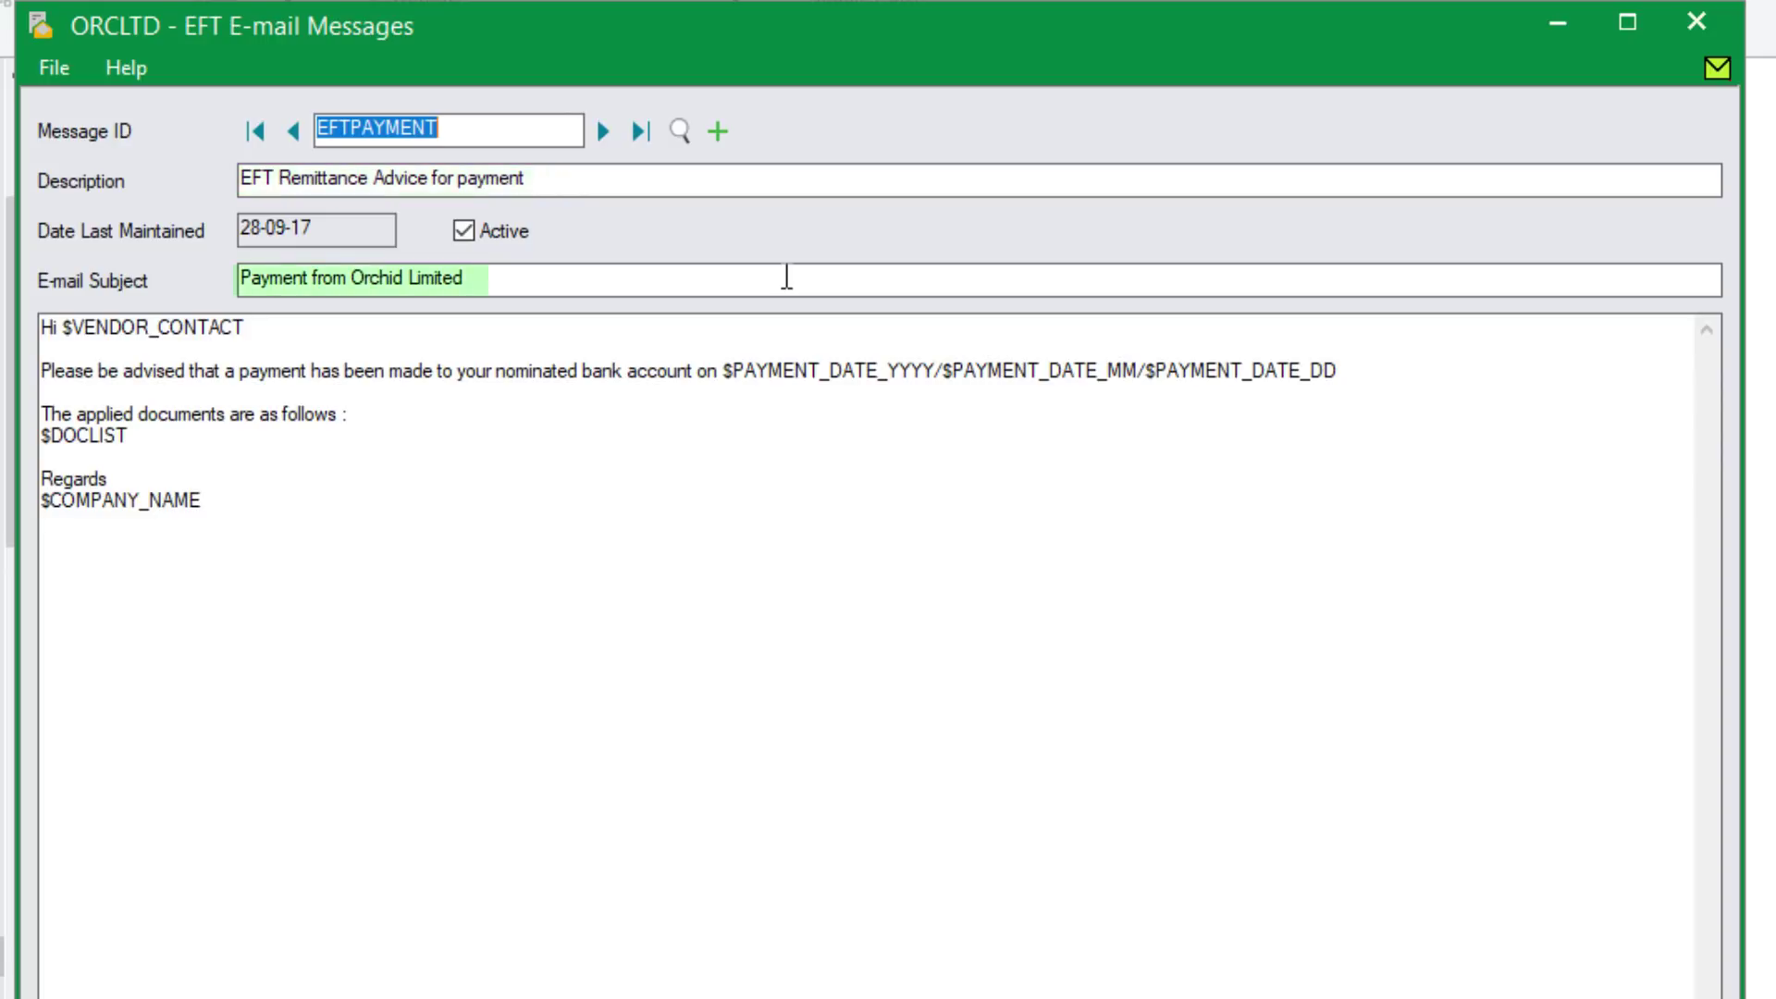
# - Place the cursor at the end of the EFTPAYMENT message body
pyautogui.click(777, 334)
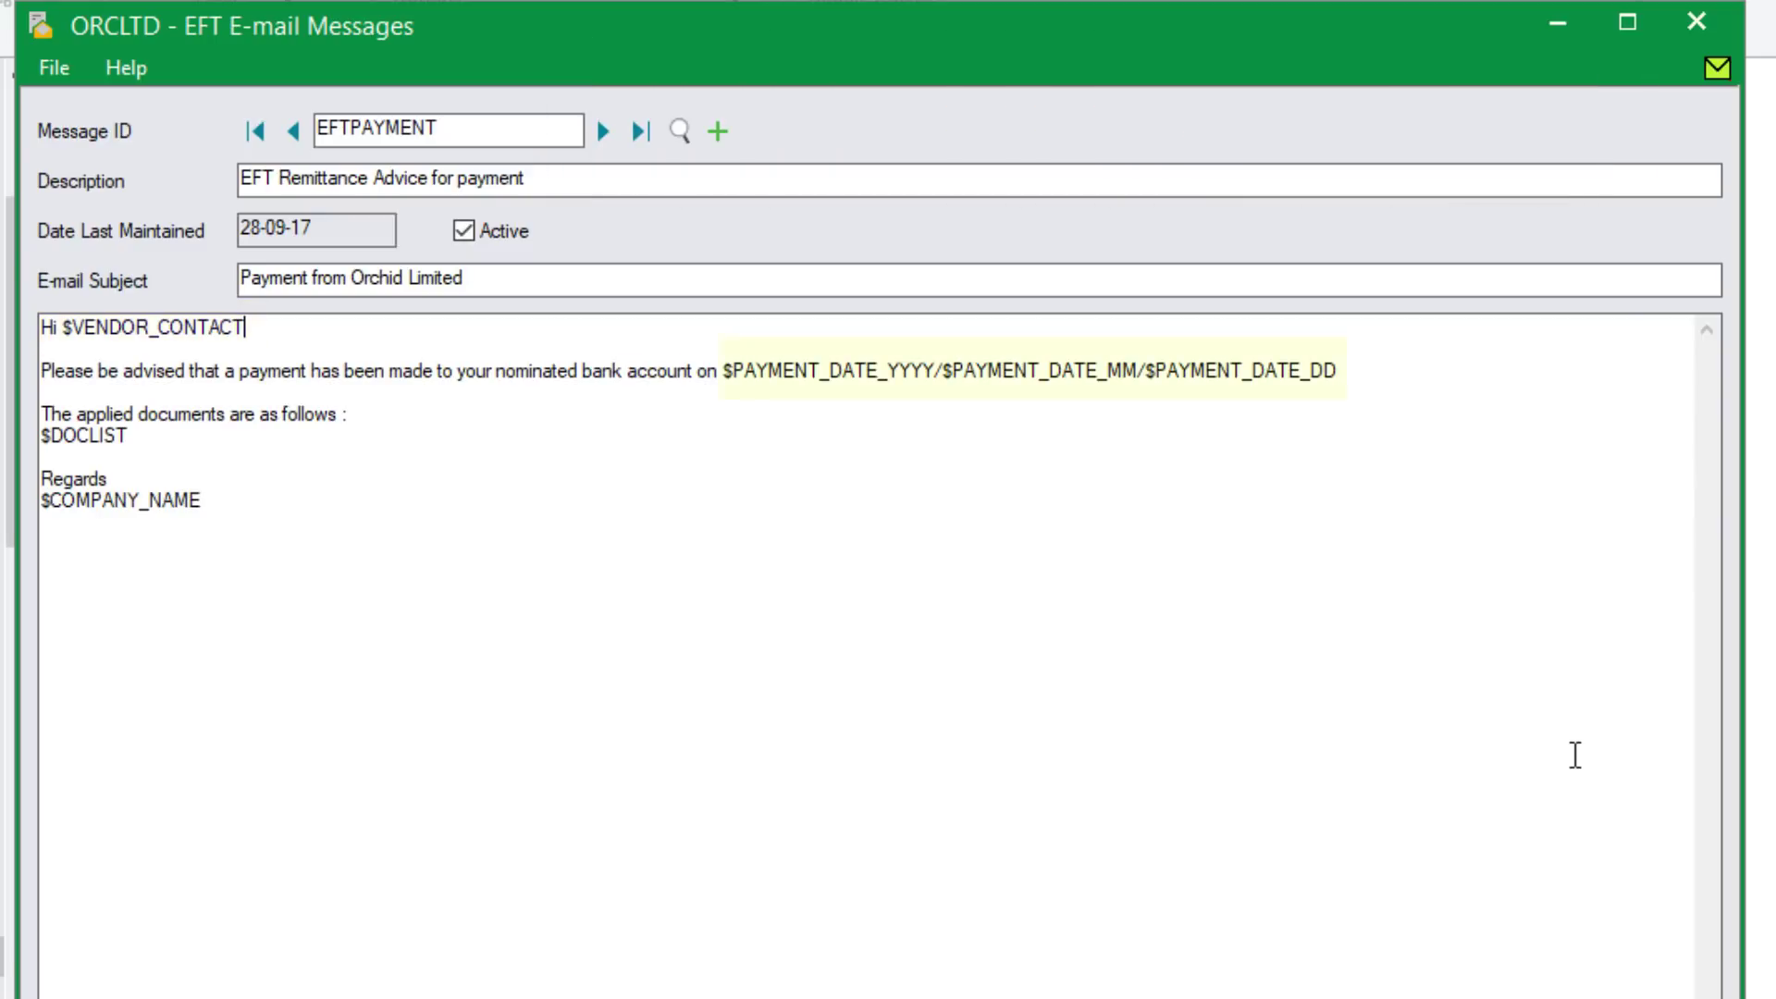
pyautogui.hotkey('ctrl', 'End')
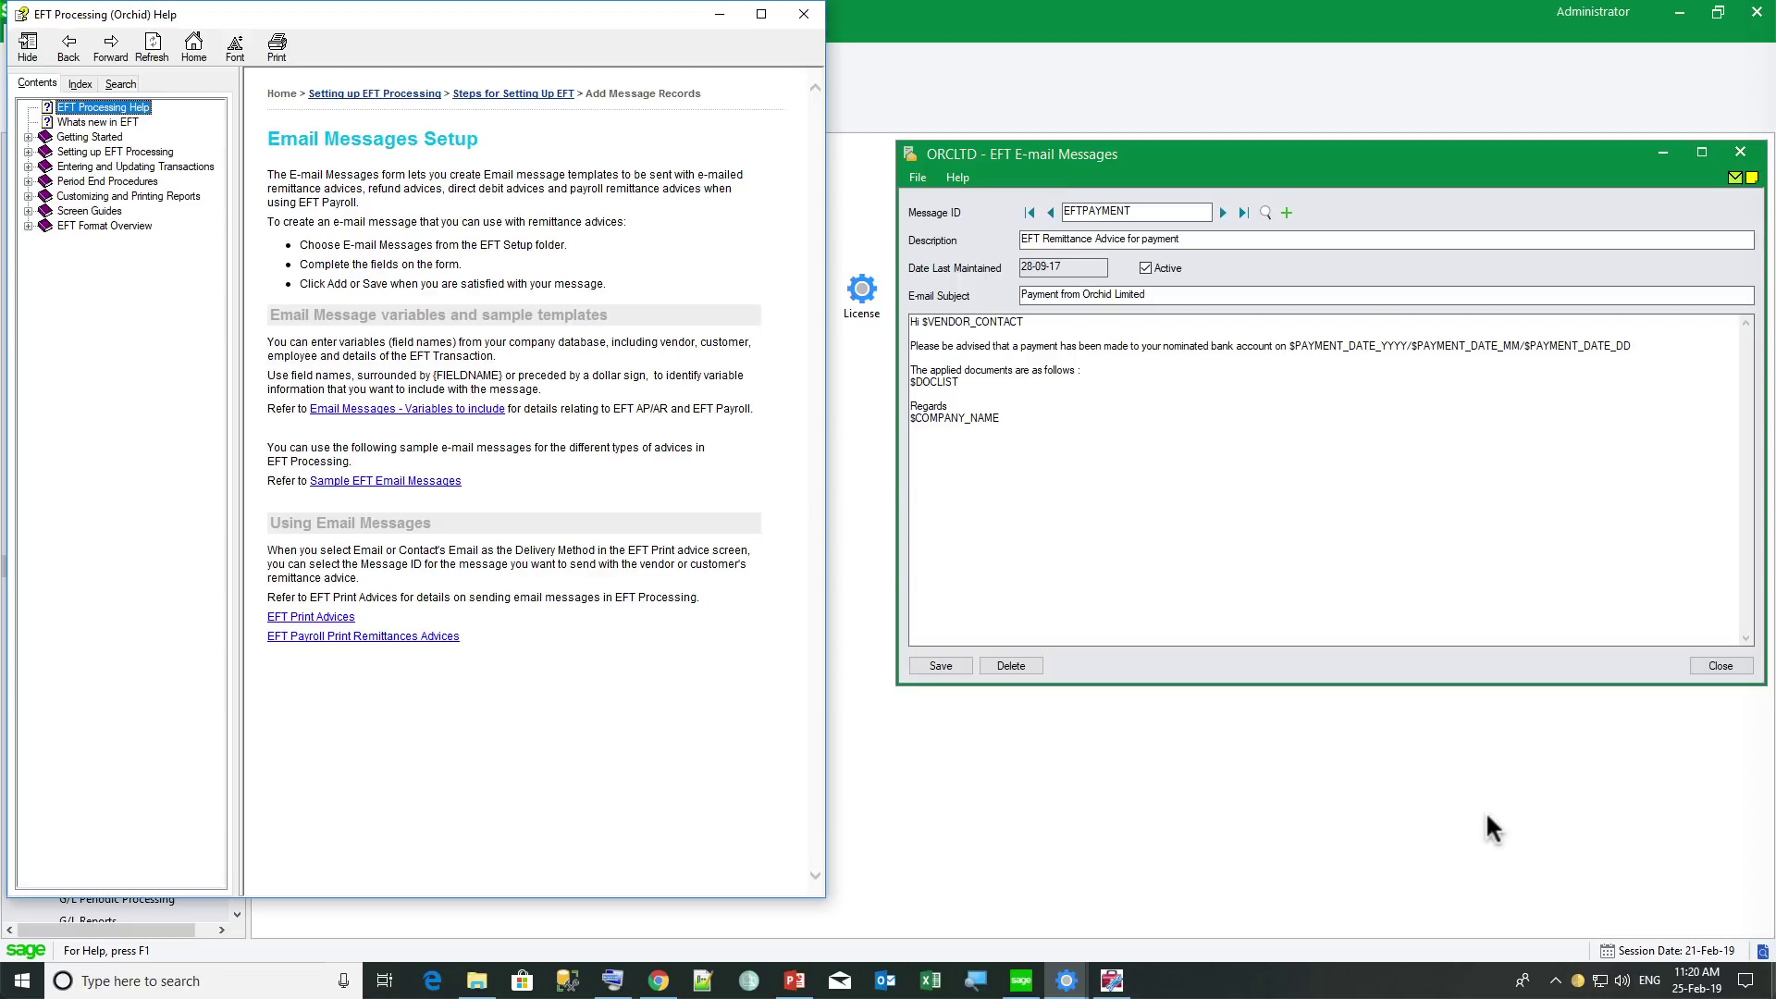
# - Open the 'Email Messages - Variables to include' help page and expand the all-advices and remittance example variables
pyautogui.click(342, 407)
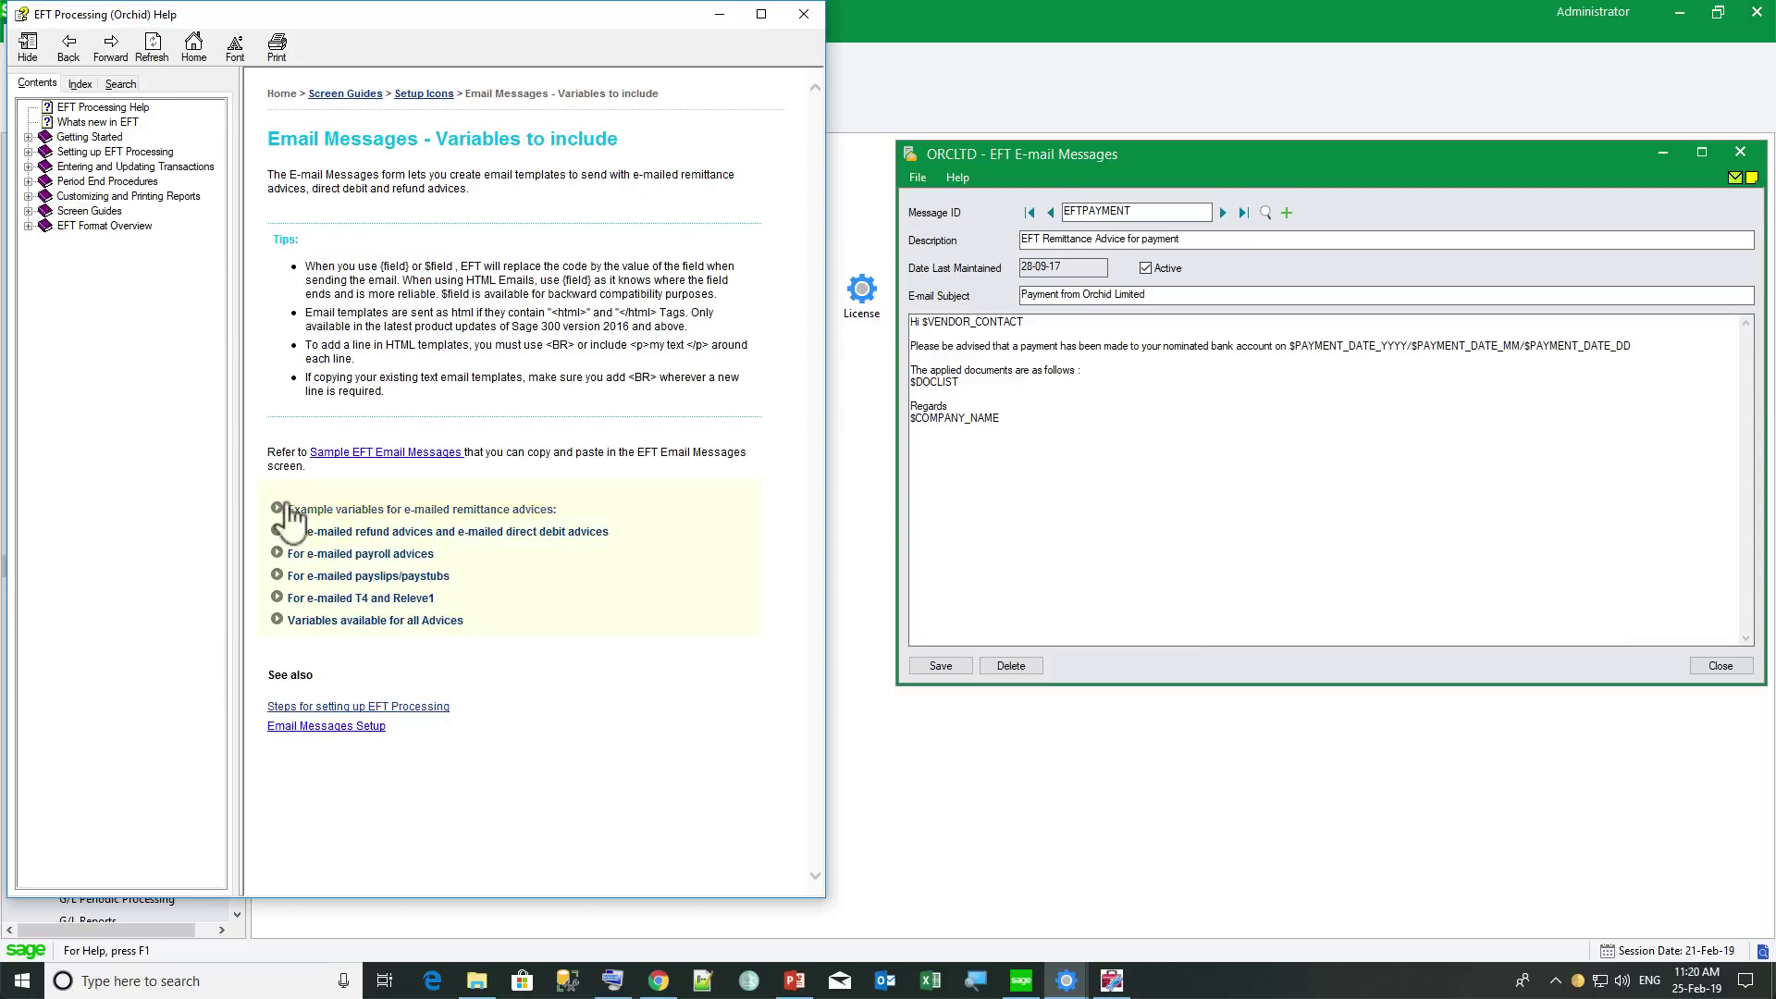
pyautogui.click(280, 619)
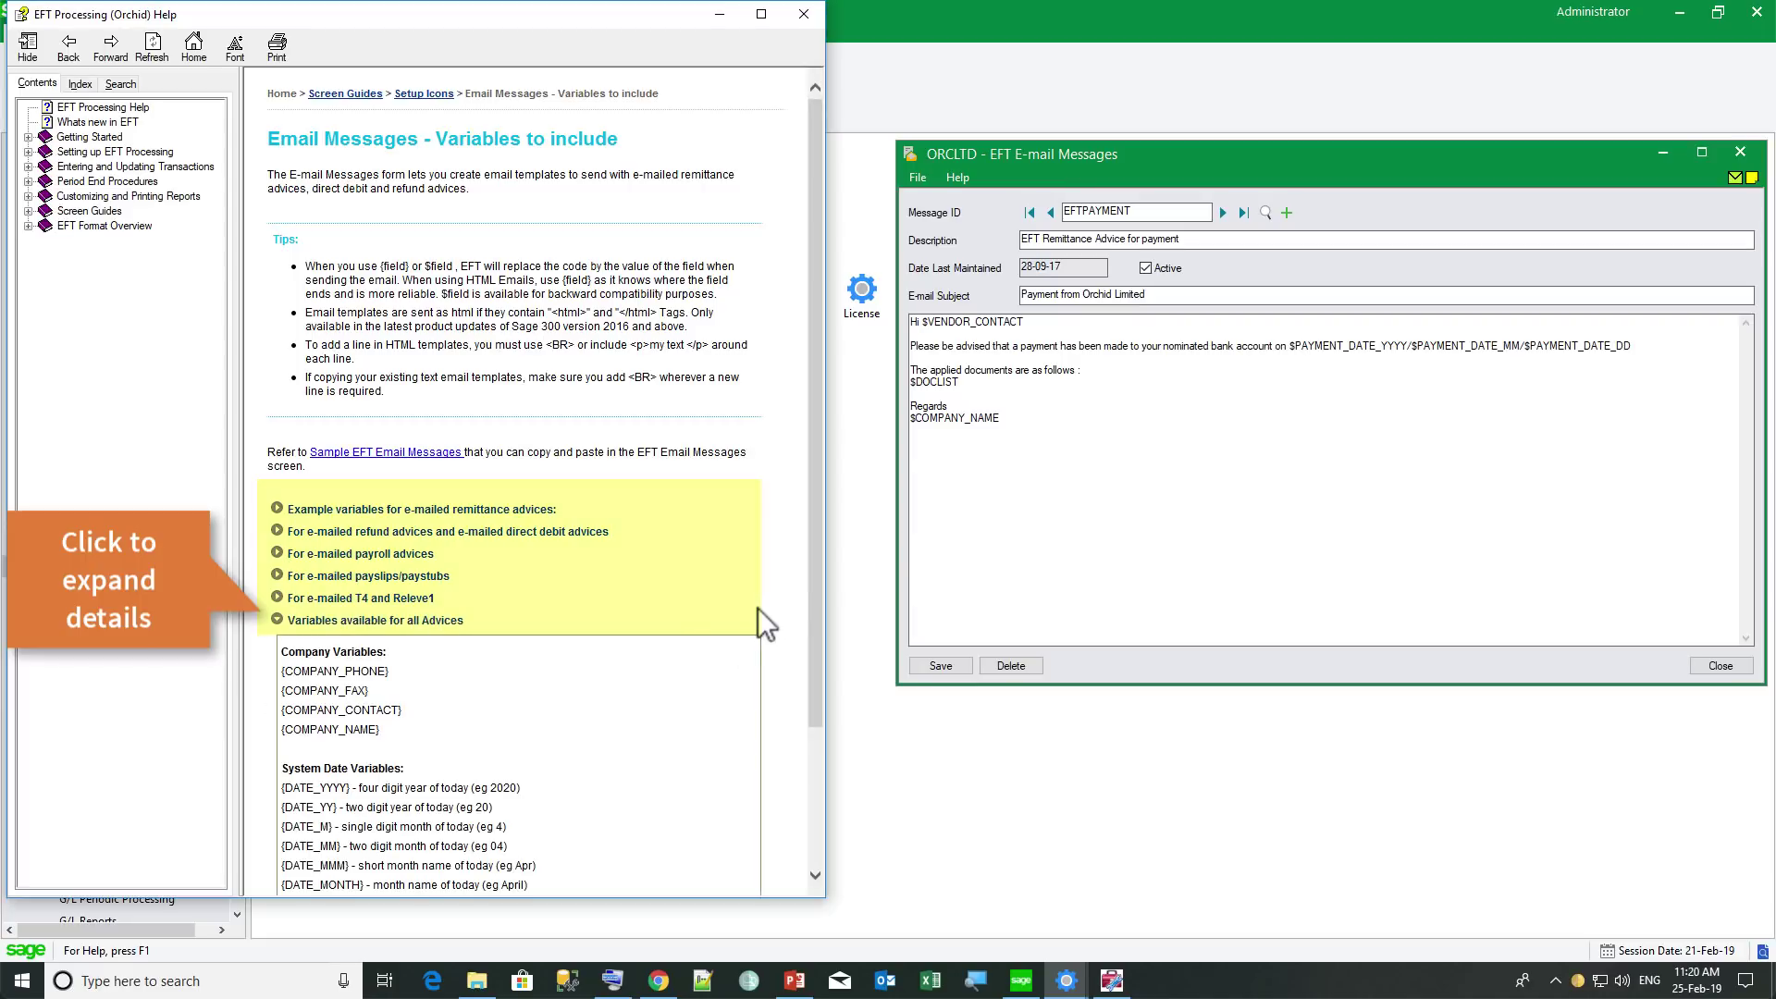
pyautogui.scroll(-1, 757, 608)
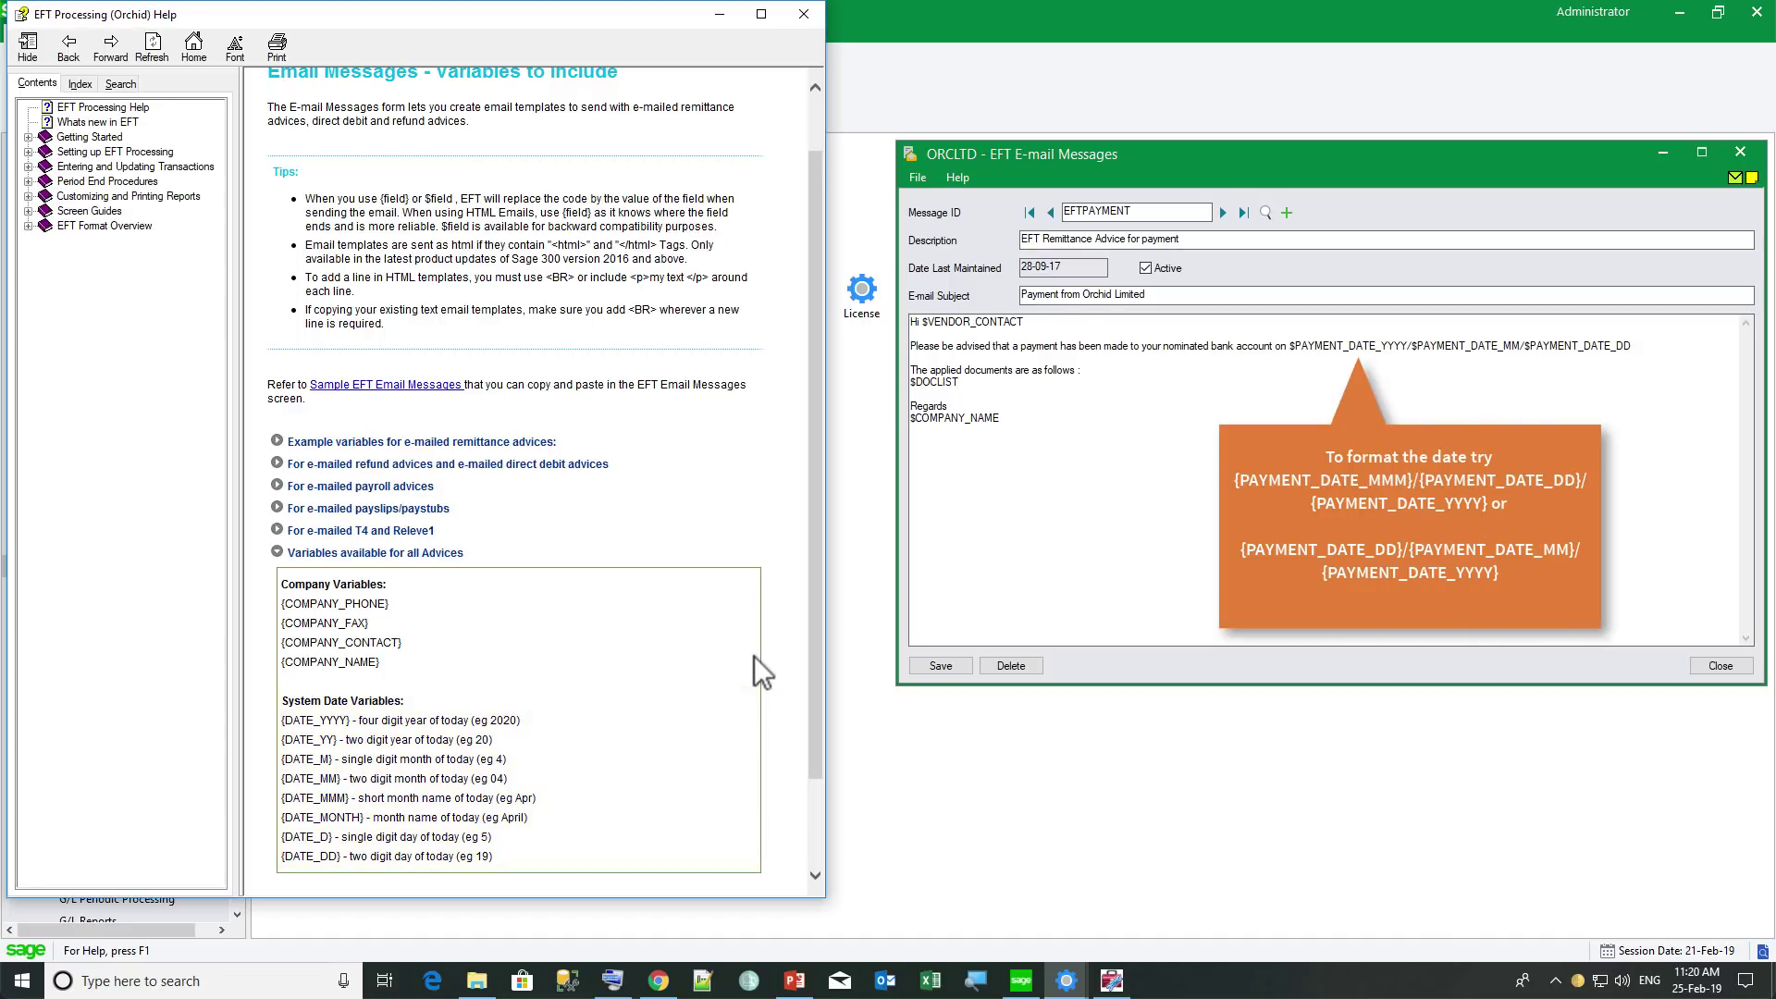
pyautogui.click(441, 383)
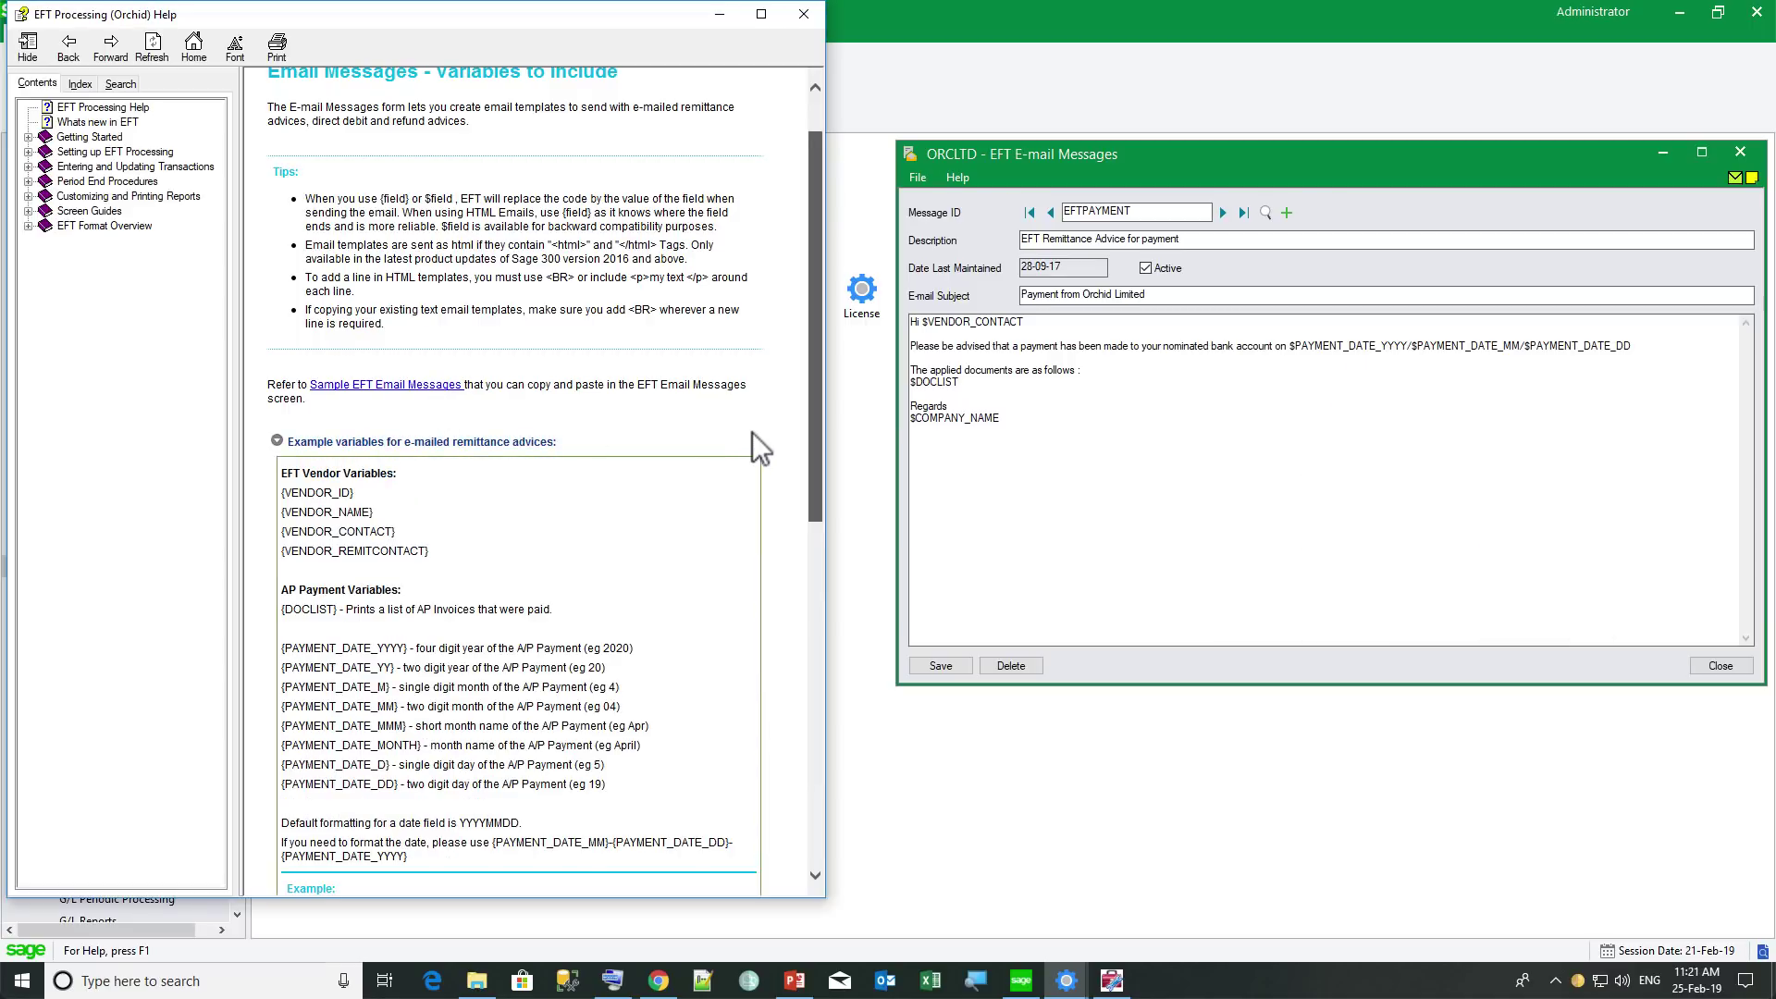
pyautogui.scroll(-2, 752, 431)
pyautogui.scroll(-1, 746, 508)
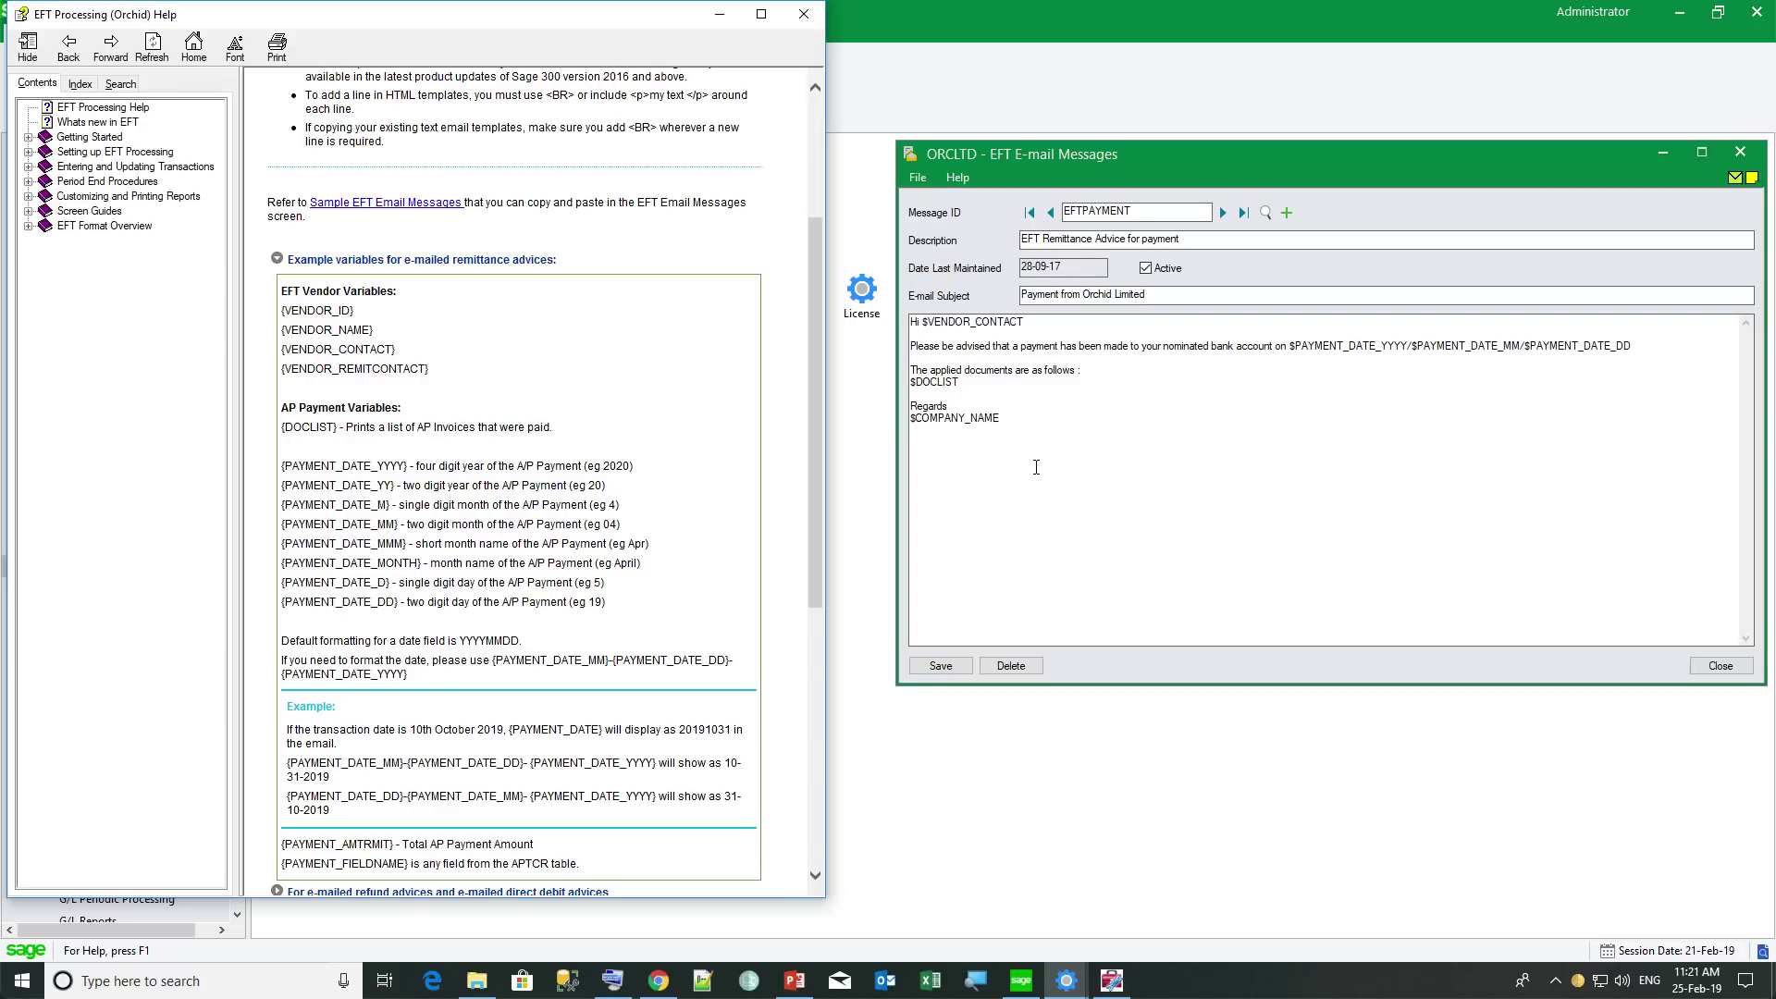
# - Add Total amount {PAYMENT_AMTREMIT} and {PAYMENT_CODECURN} lines to the body, then show AP0031 View Info
pyautogui.click(993, 354)
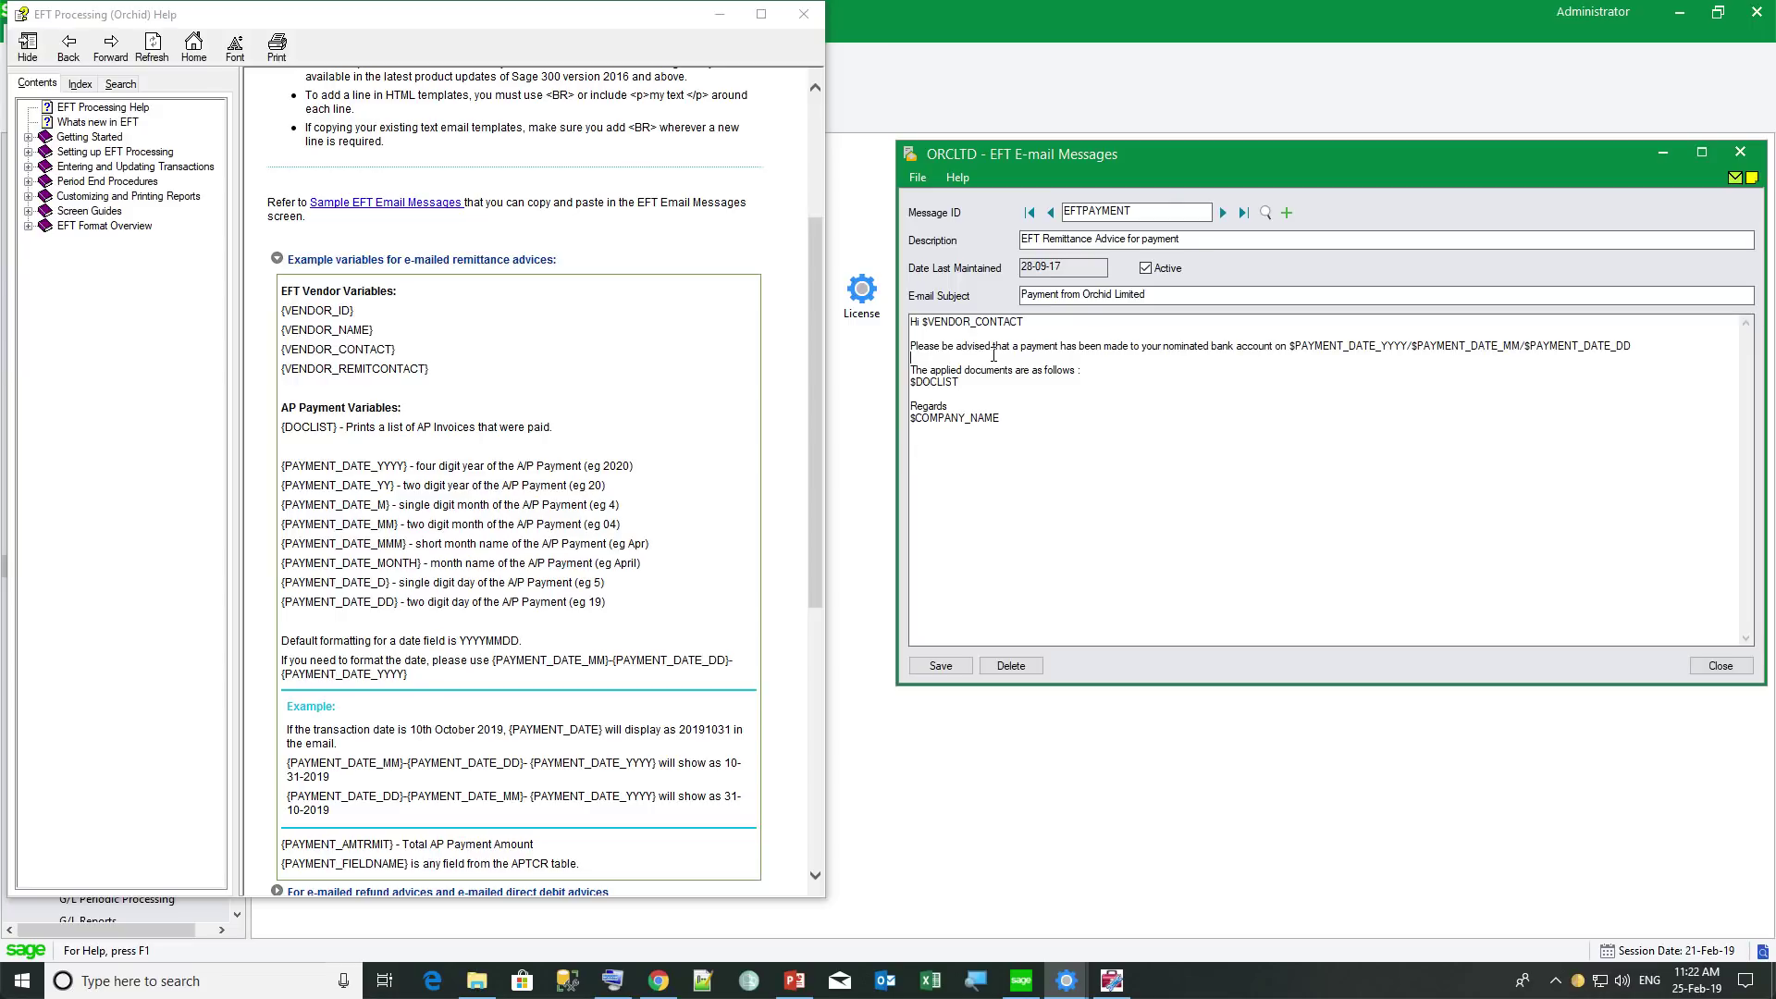
pyautogui.press('Return')
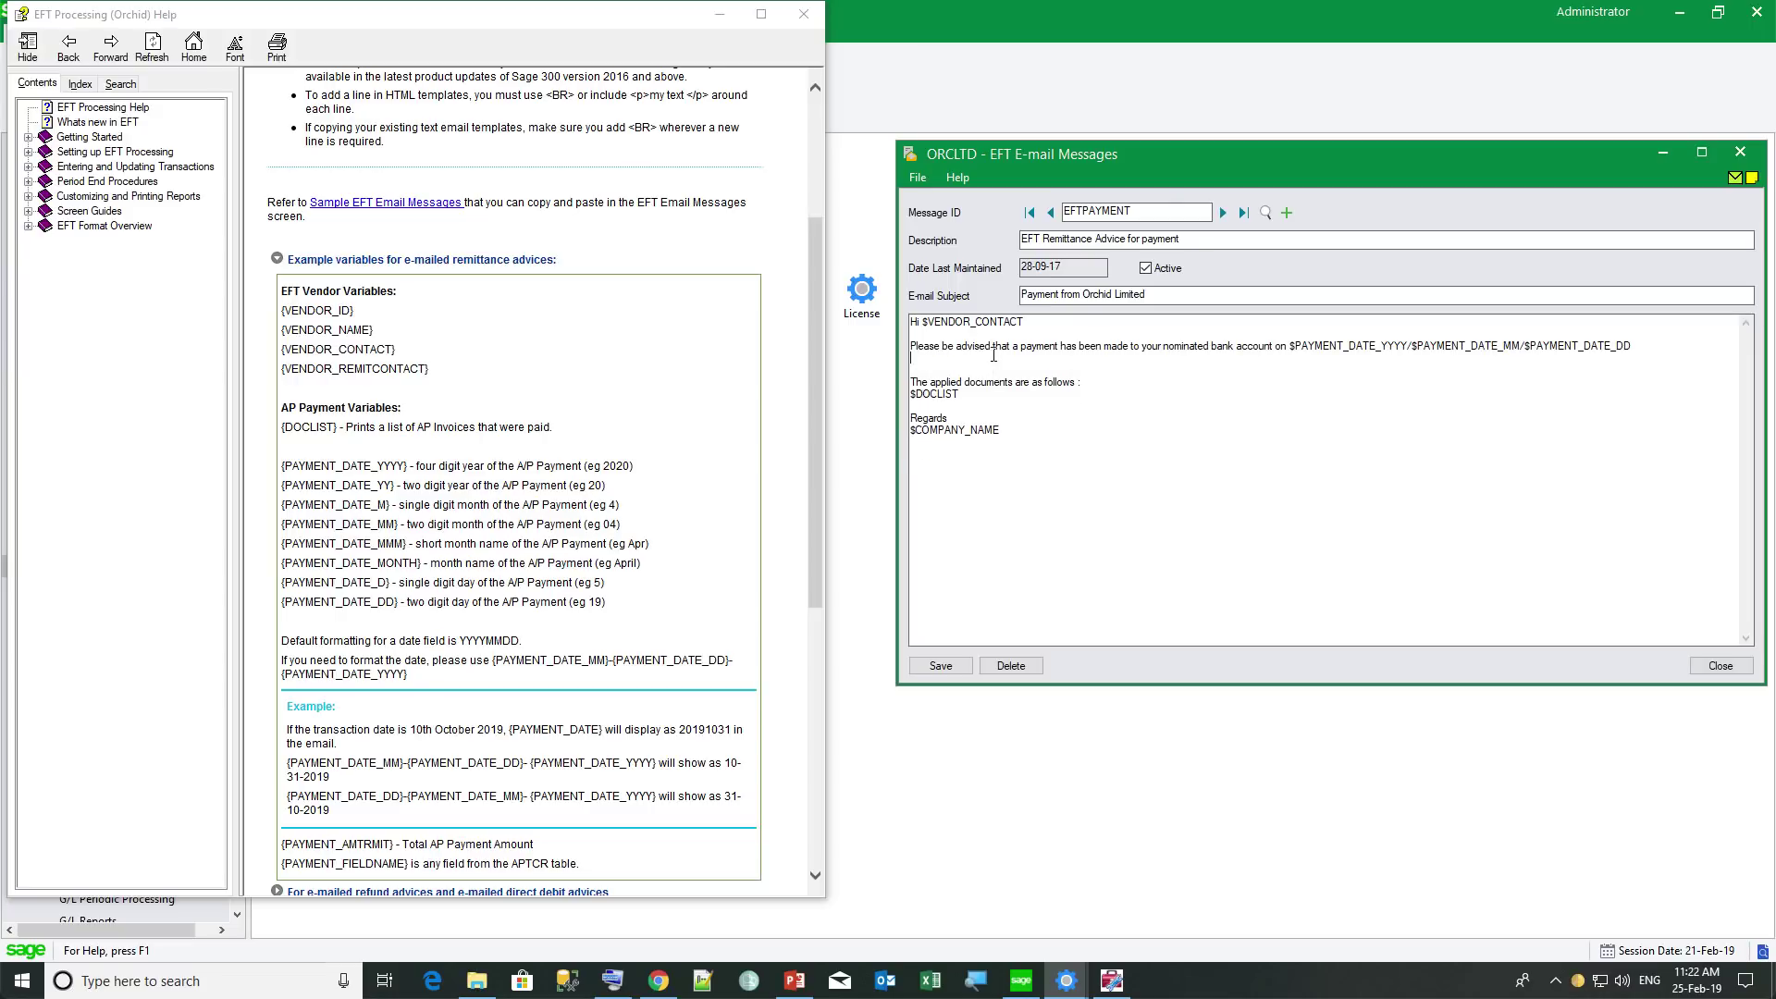
pyautogui.write('Total amount {PAYMENT_AMTREMIT} {PAYMENT_CODECURN}')
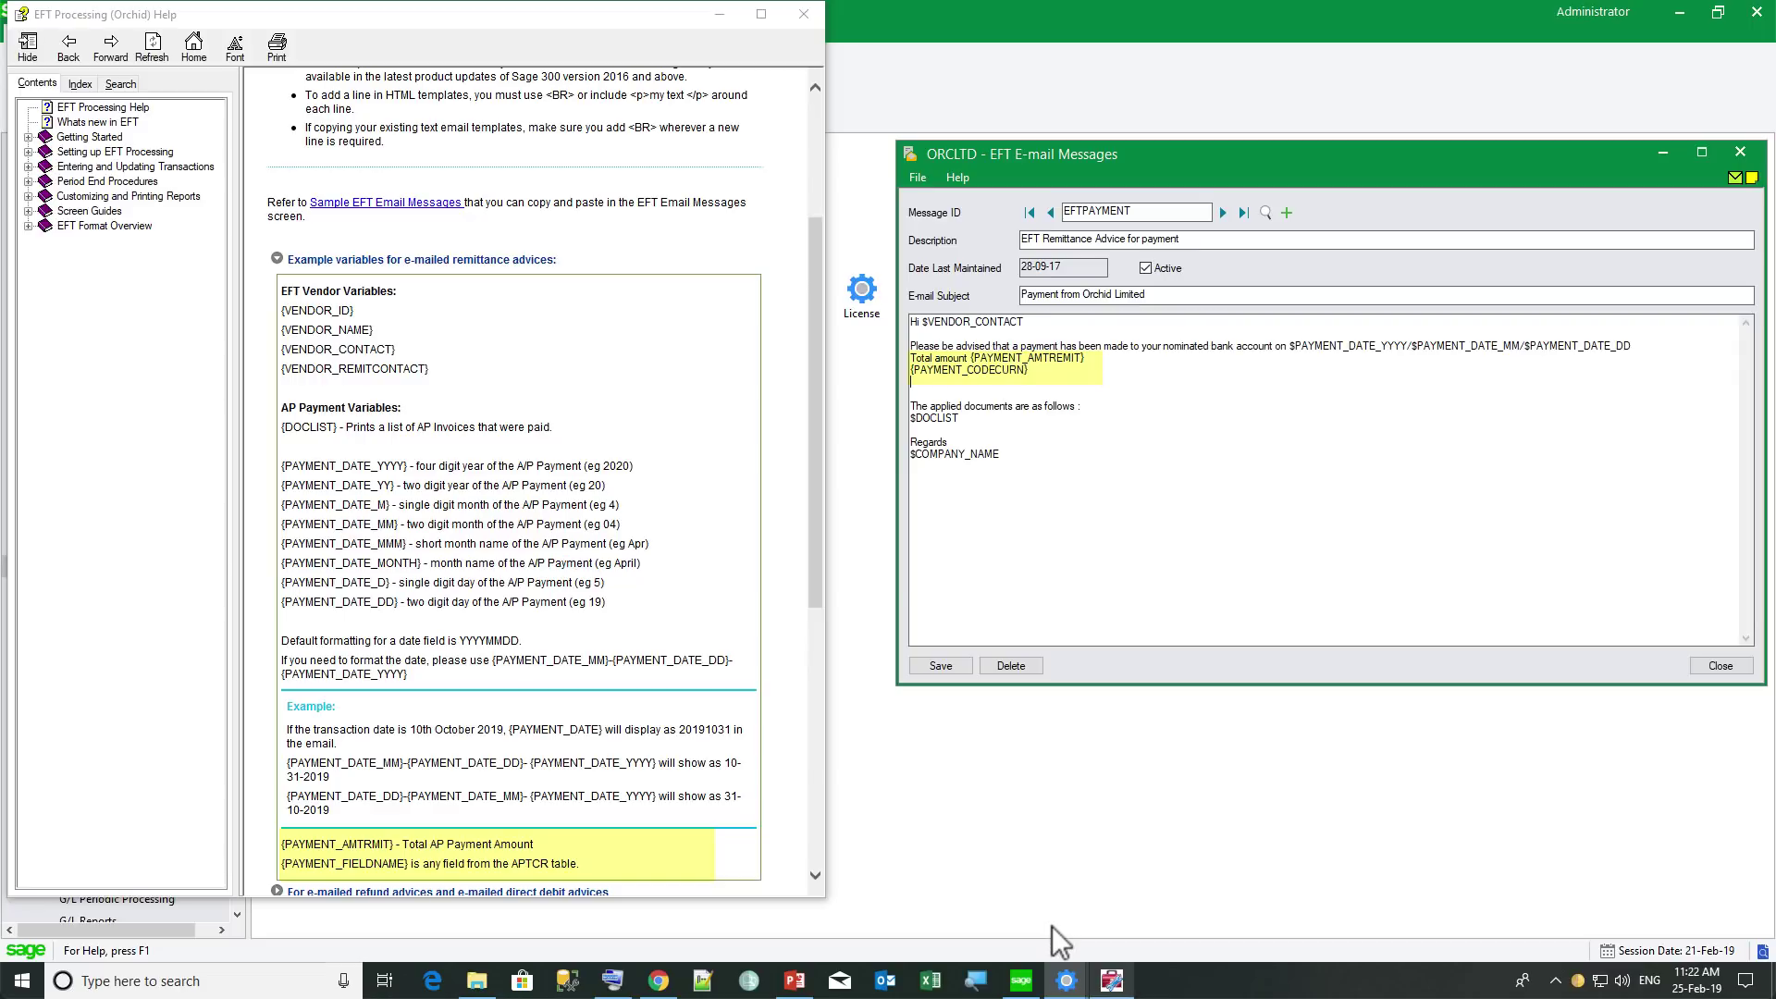
pyautogui.moveTo(1051, 925)
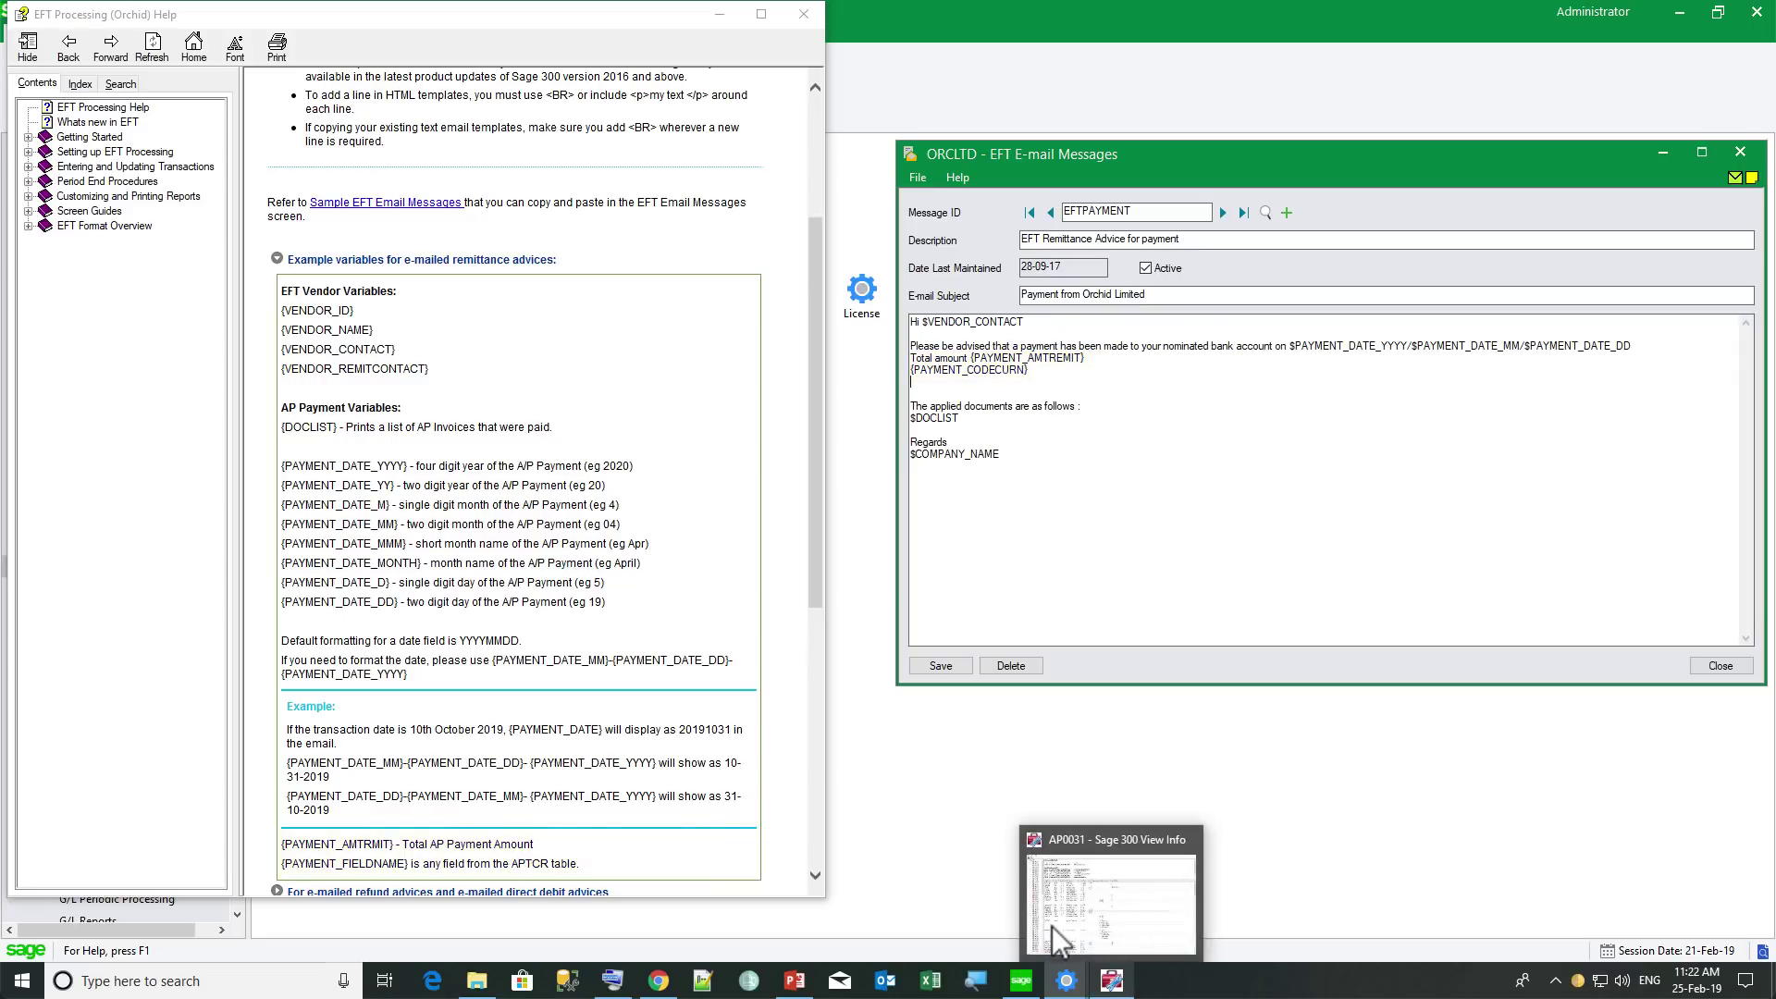
pyautogui.click(1051, 925)
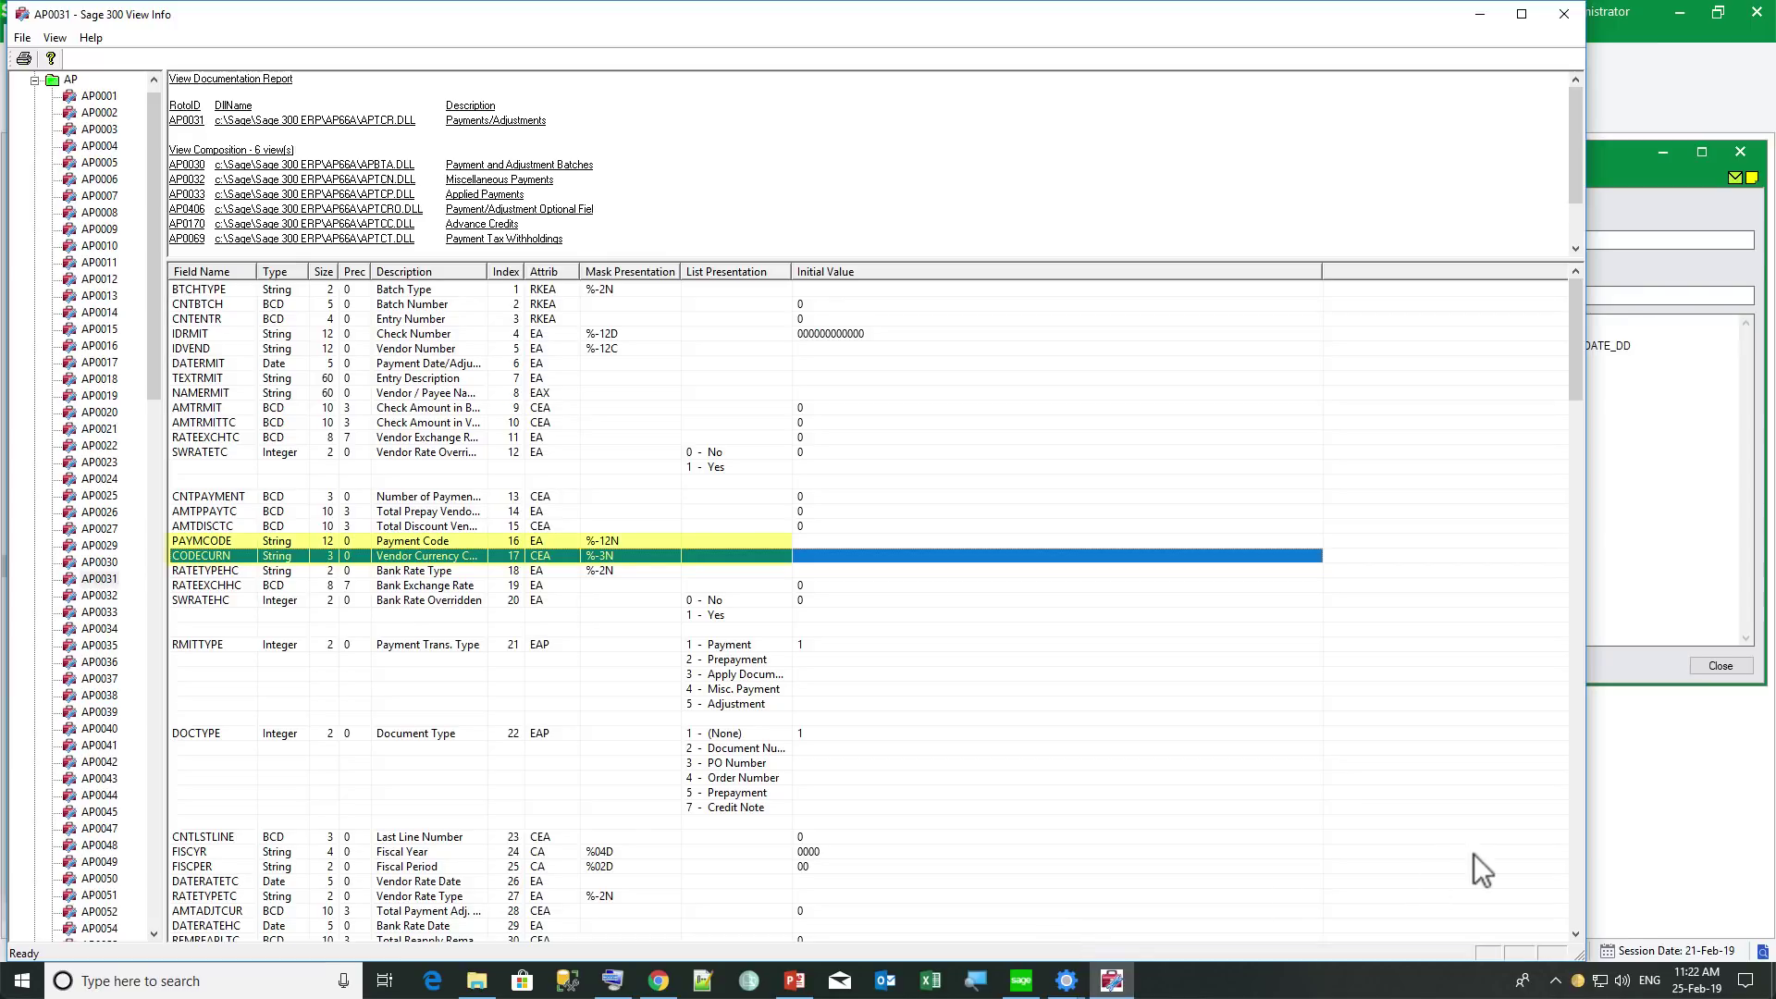
# - Bring the EFT E-mail Messages record and EFT help back in front of View Info
pyautogui.click(1648, 553)
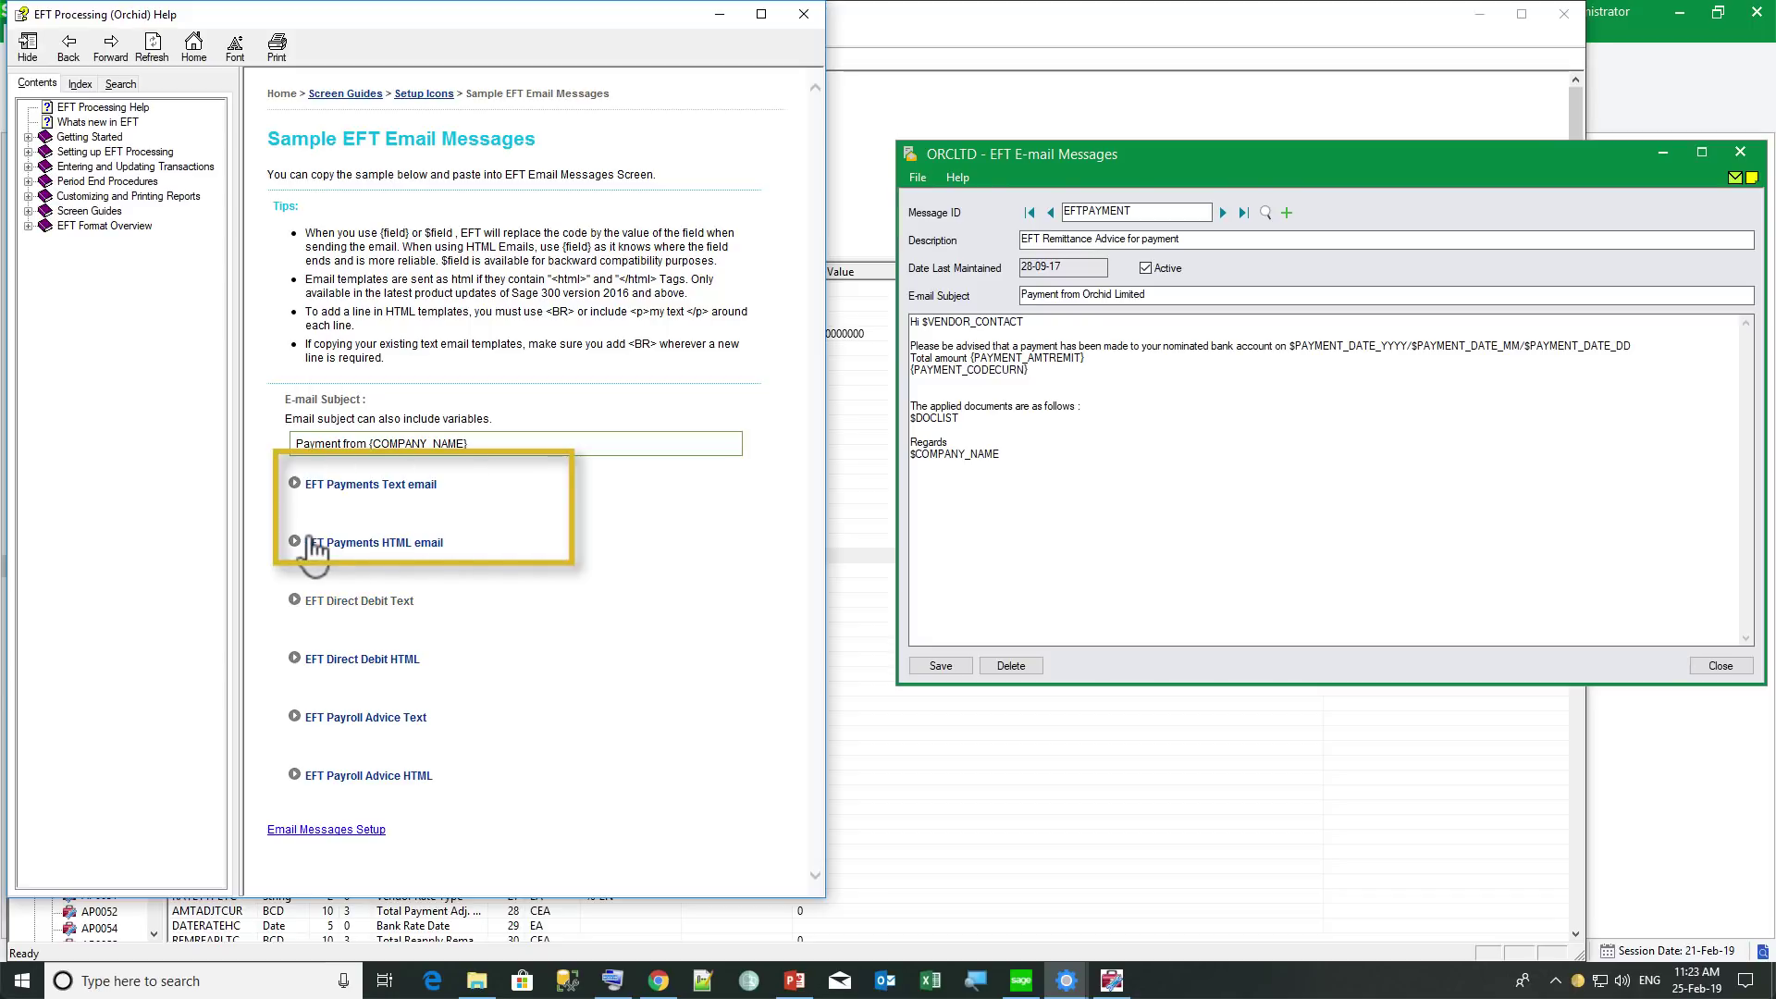
# - Expand the EFT Direct Debit Text and EFT Payroll Advice HTML samples in the help
pyautogui.click(315, 596)
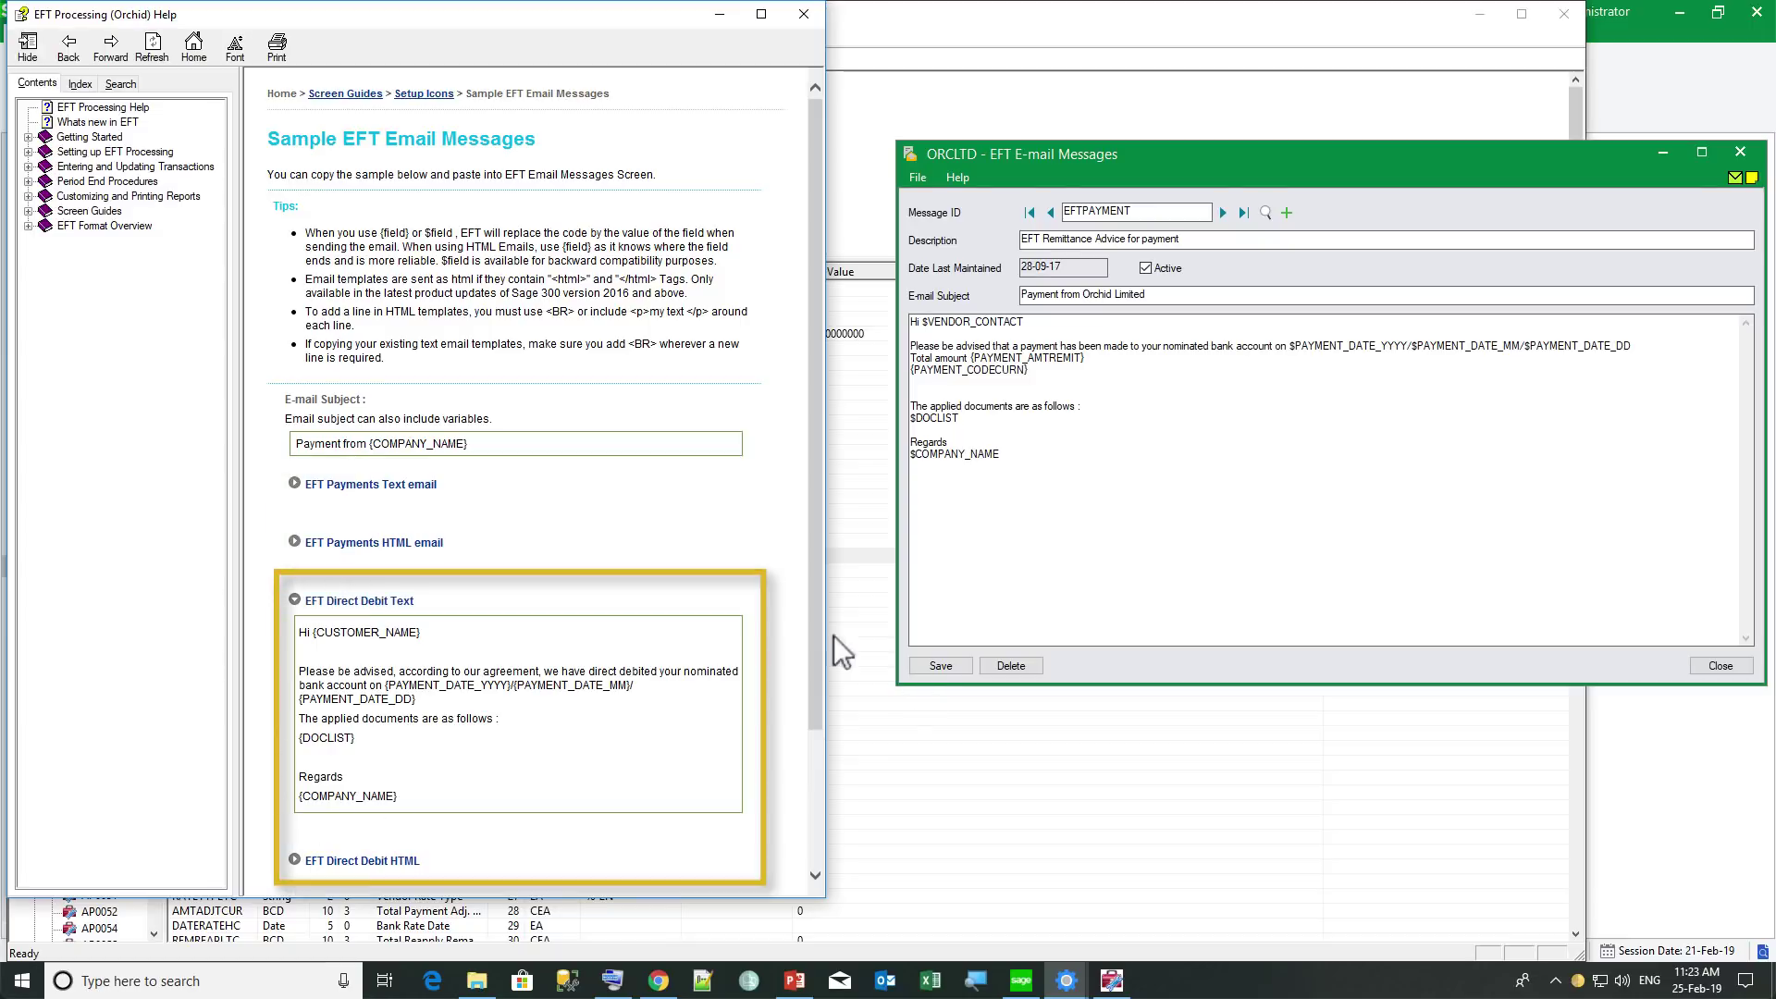
pyautogui.scroll(-3, 737, 724)
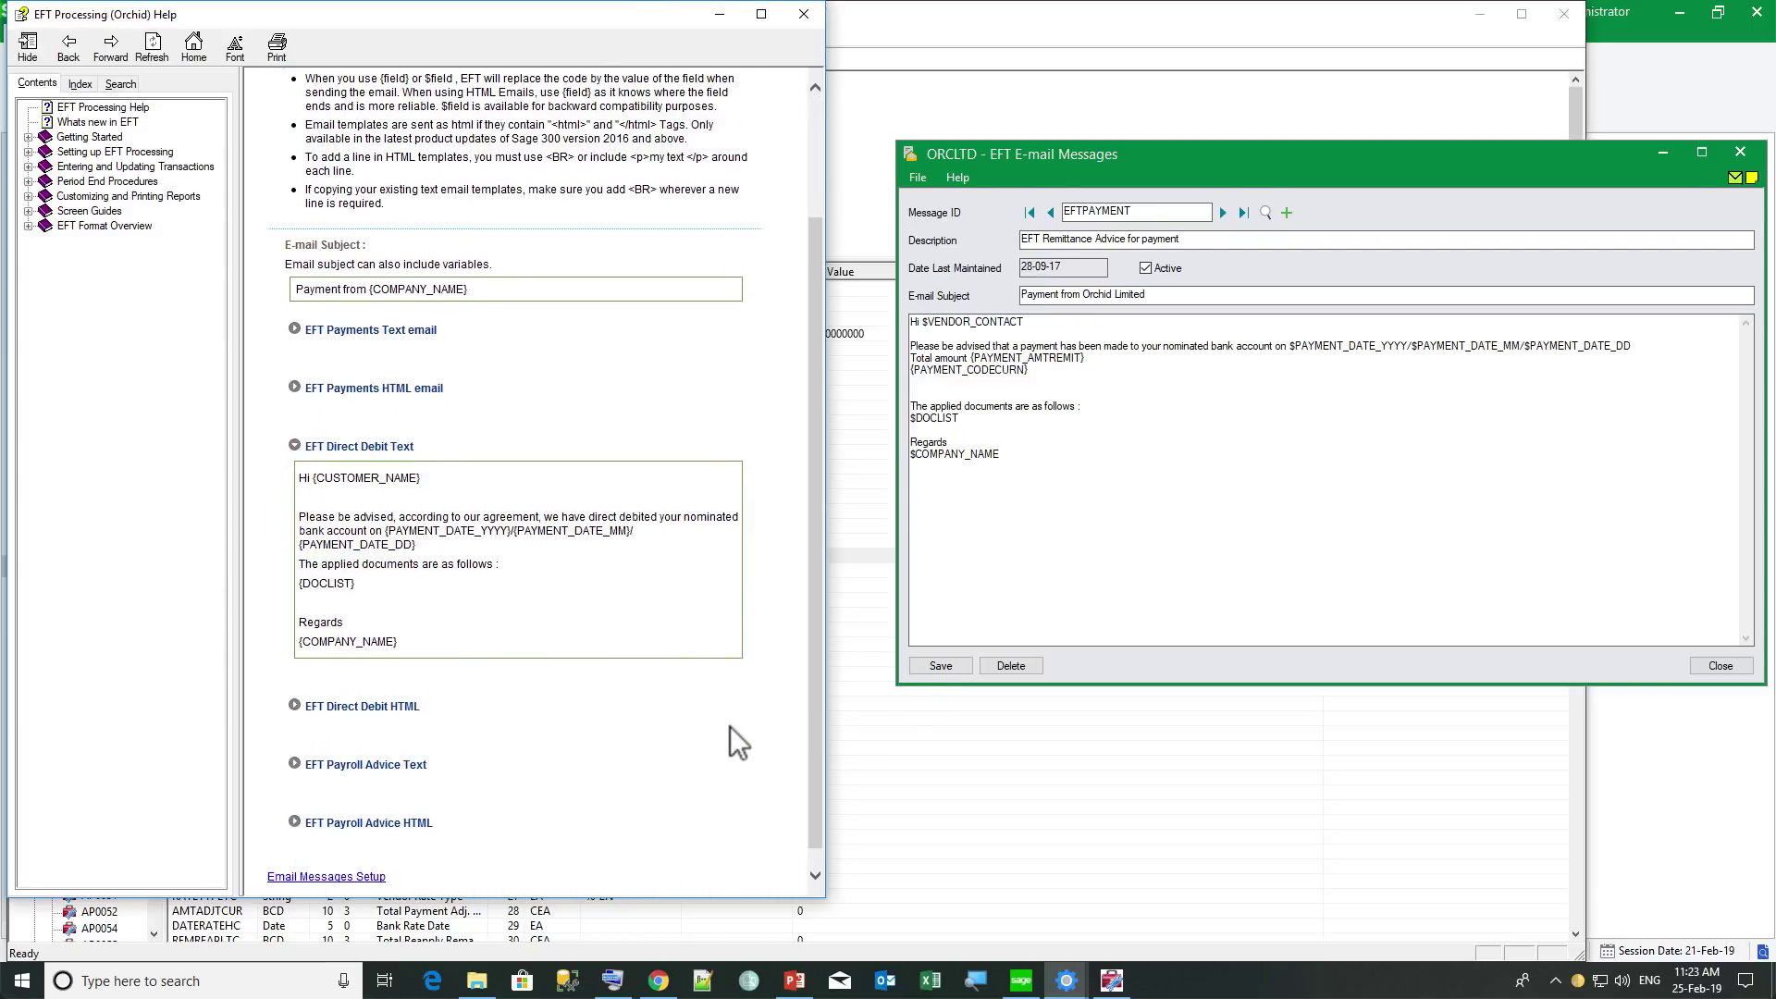
pyautogui.click(331, 768)
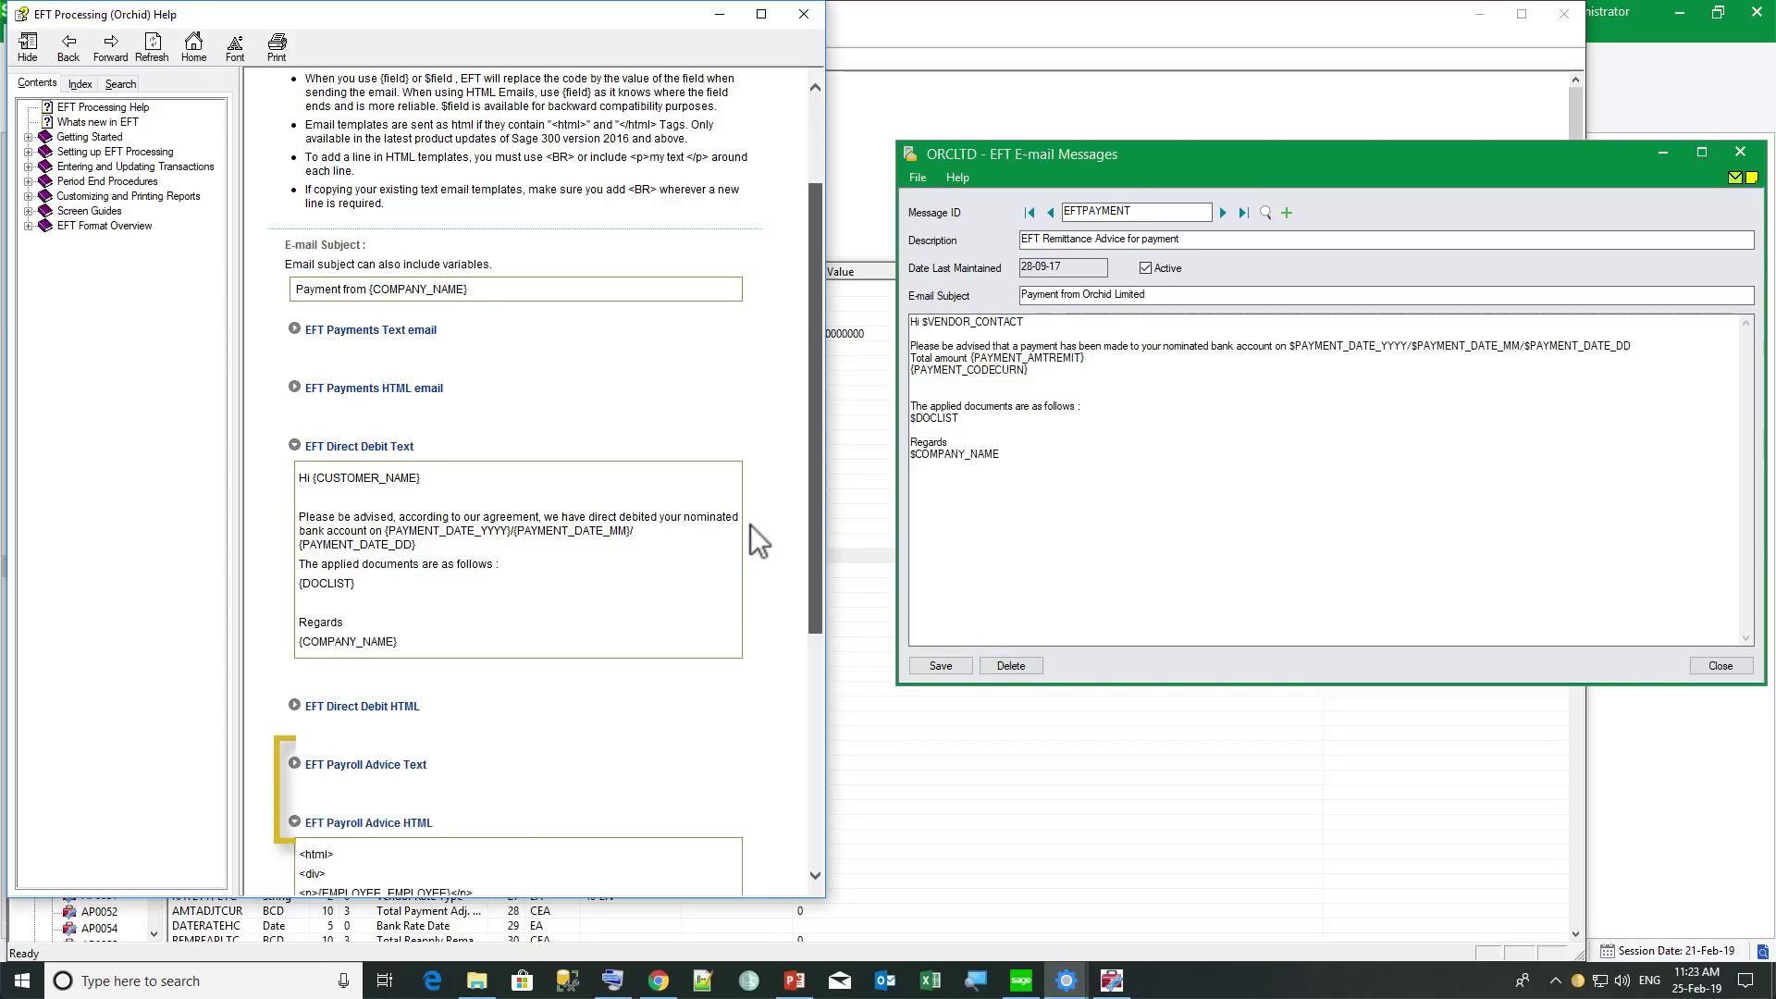
pyautogui.scroll(-4, 751, 524)
pyautogui.scroll(-2, 751, 701)
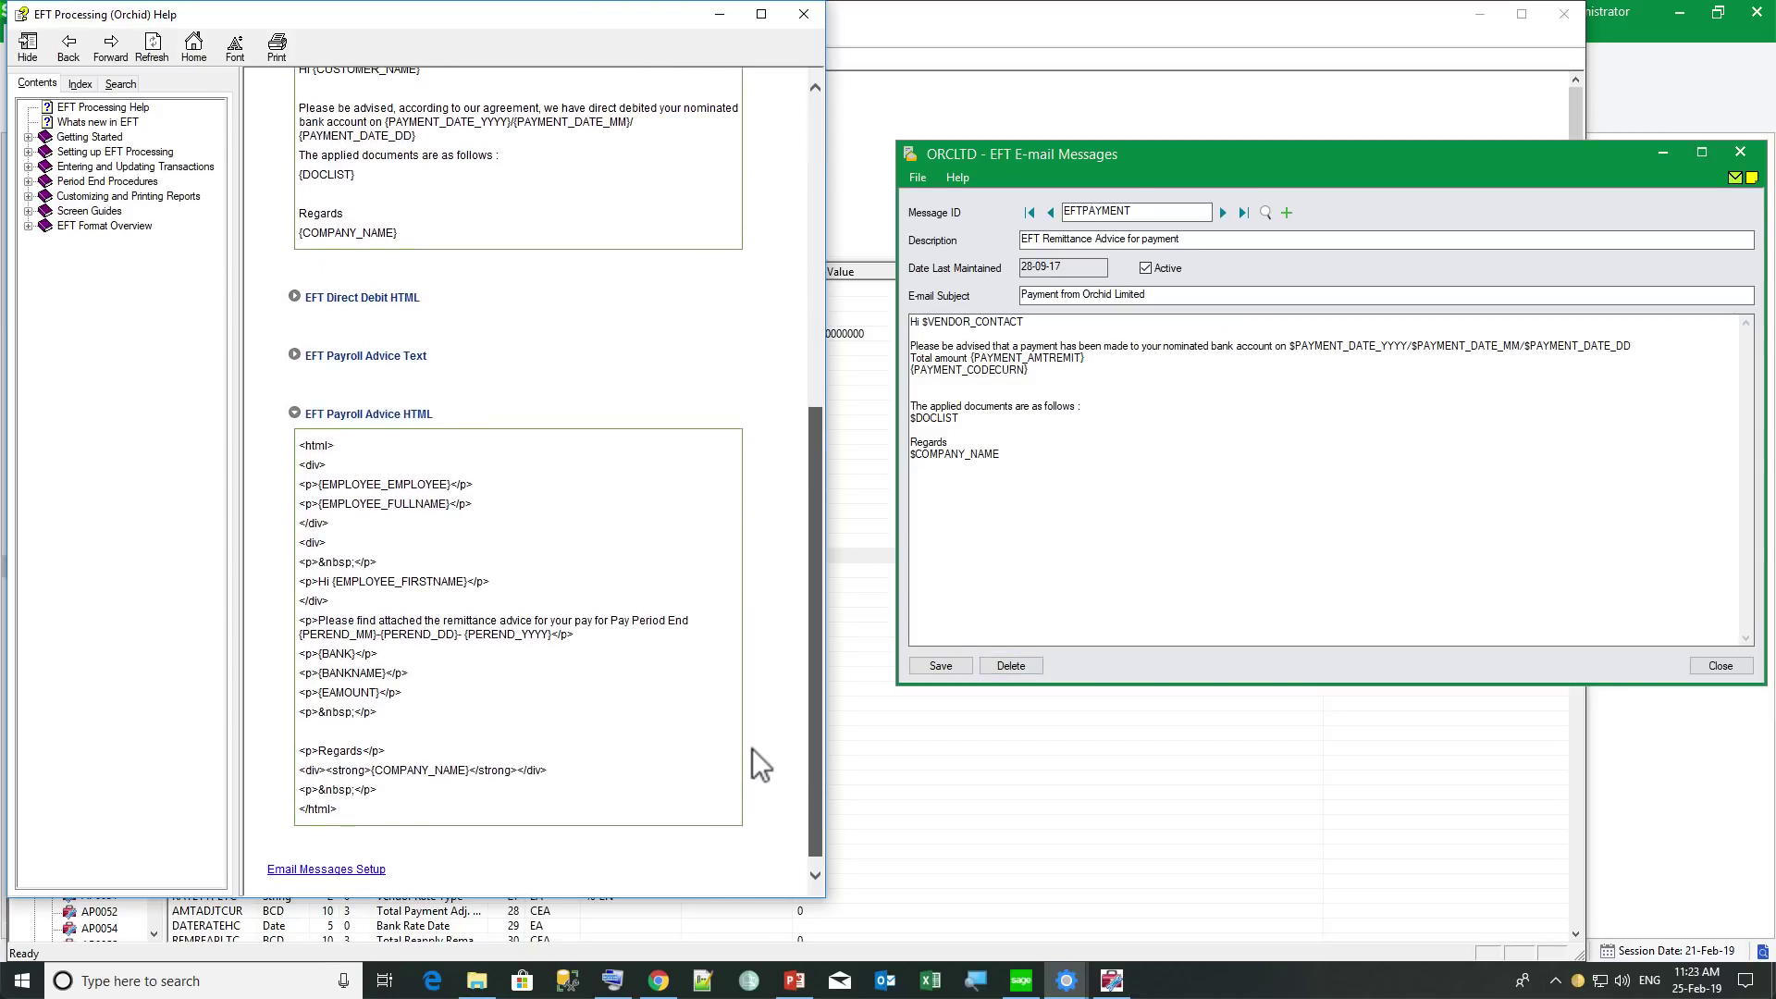
# - Change 'follows :' to 'follows:' in the EFTPAYMENT body and save the message
pyautogui.click(1077, 590)
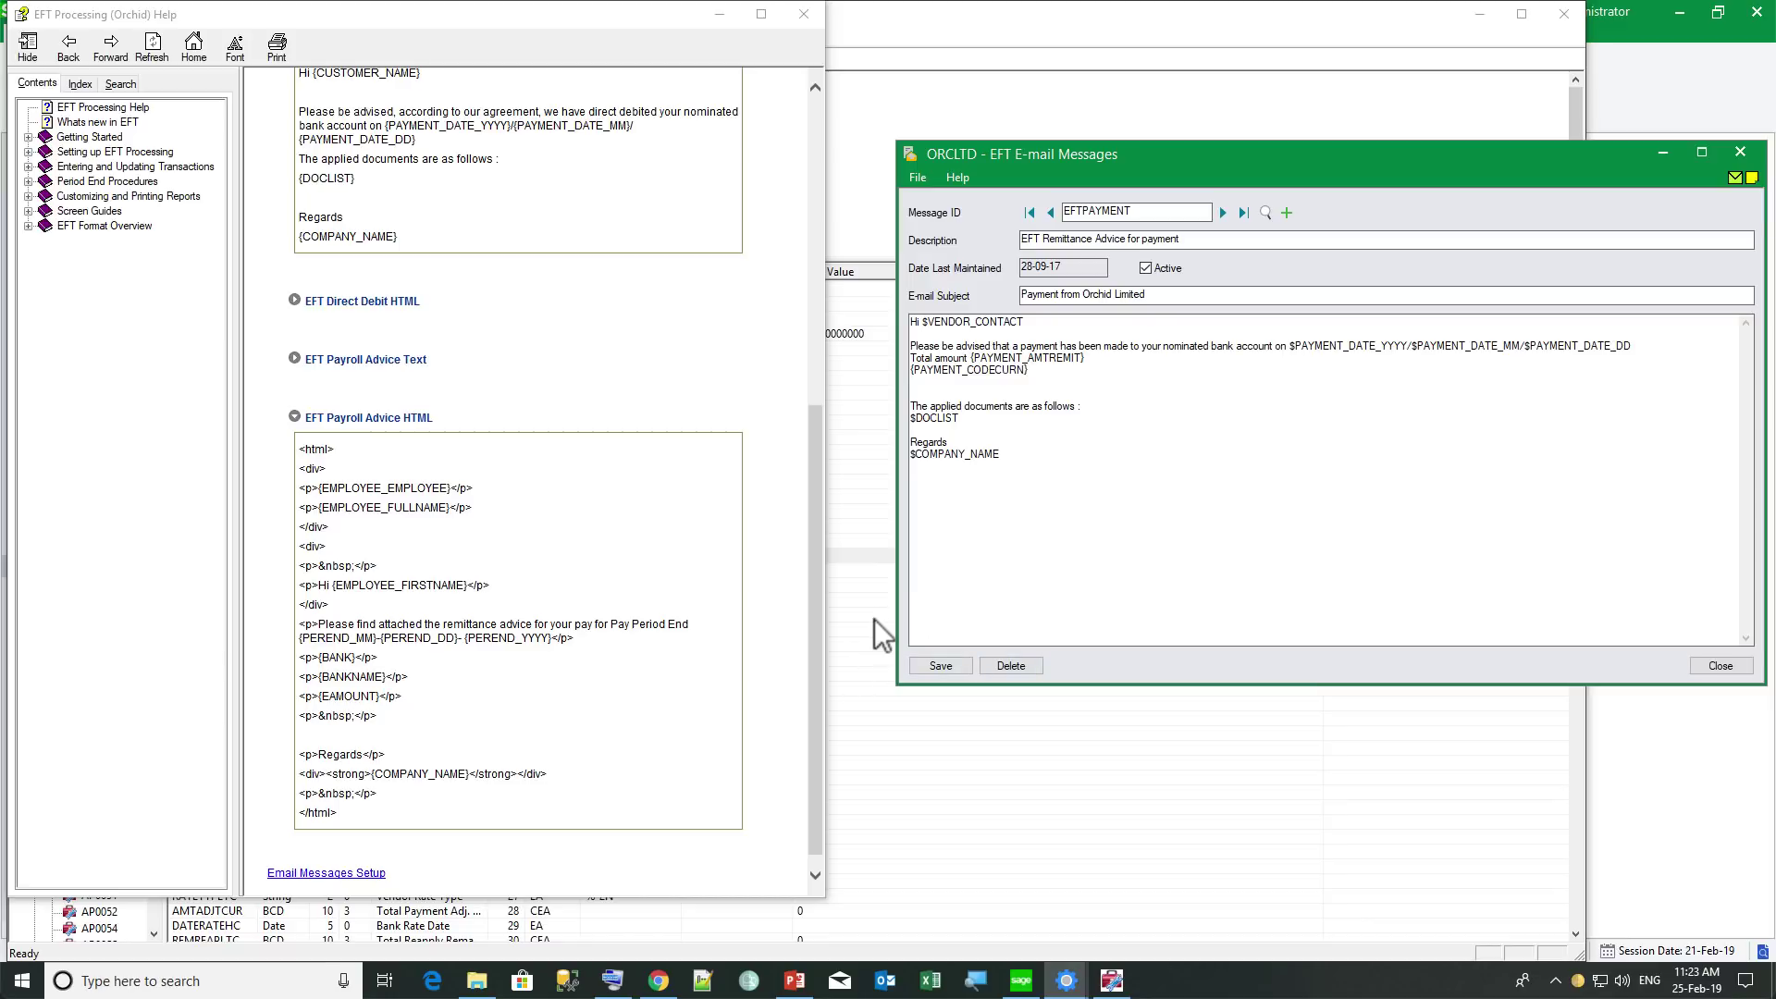
pyautogui.press('BackSpace')
pyautogui.hotkey('alt', 's')
# - Open the File > Export dialog for e-mail messages and review the Excel 2007 Body fields list
pyautogui.press('alt')
pyautogui.press('Down')
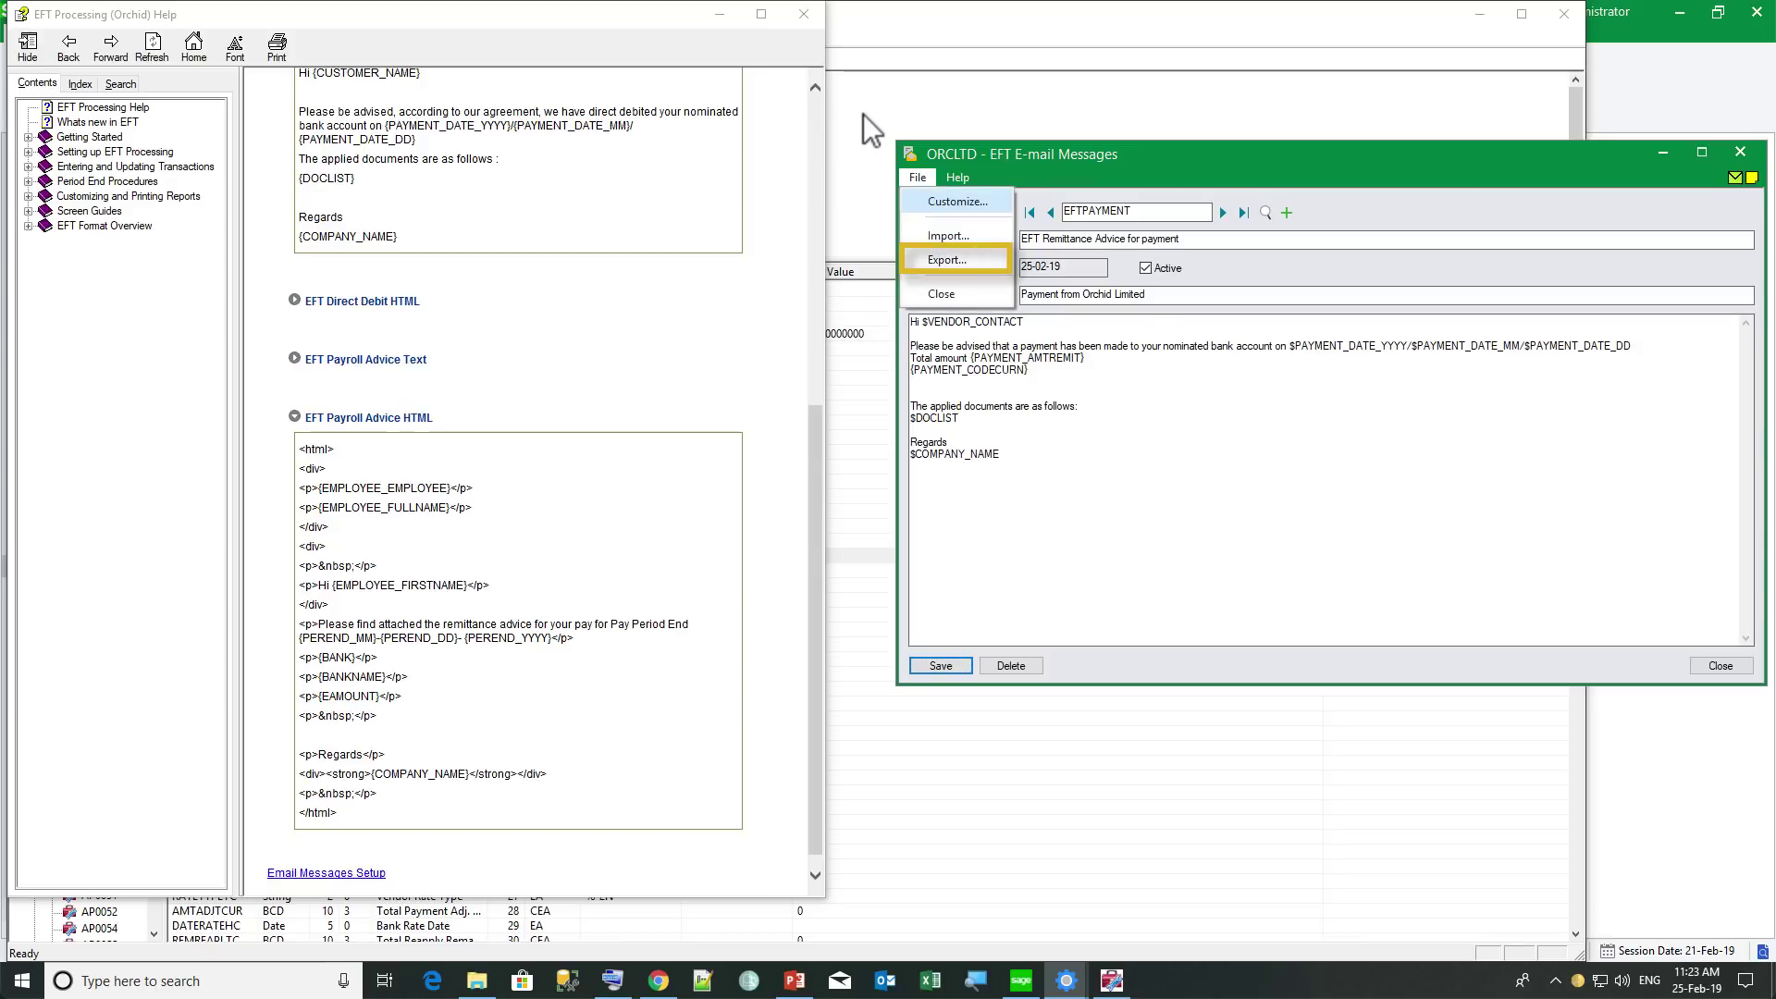
pyautogui.press('Down')
pyautogui.press('Down')
pyautogui.press('Return')
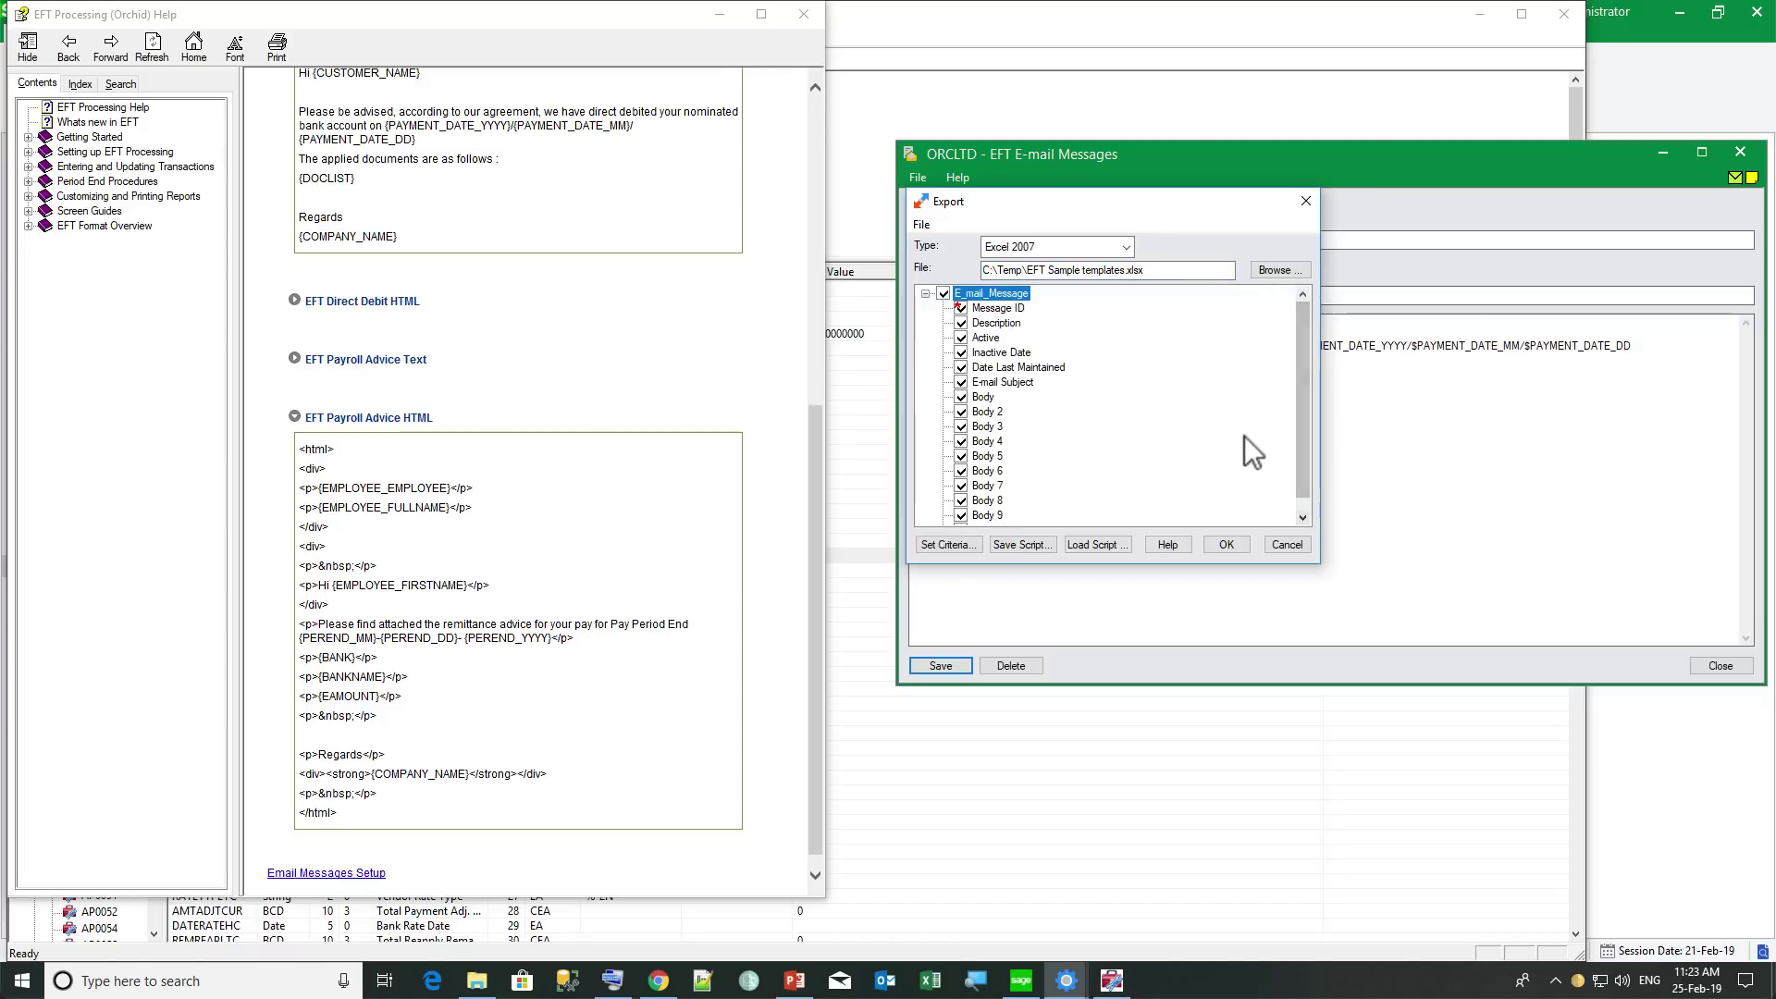
pyautogui.scroll(-1, 1246, 440)
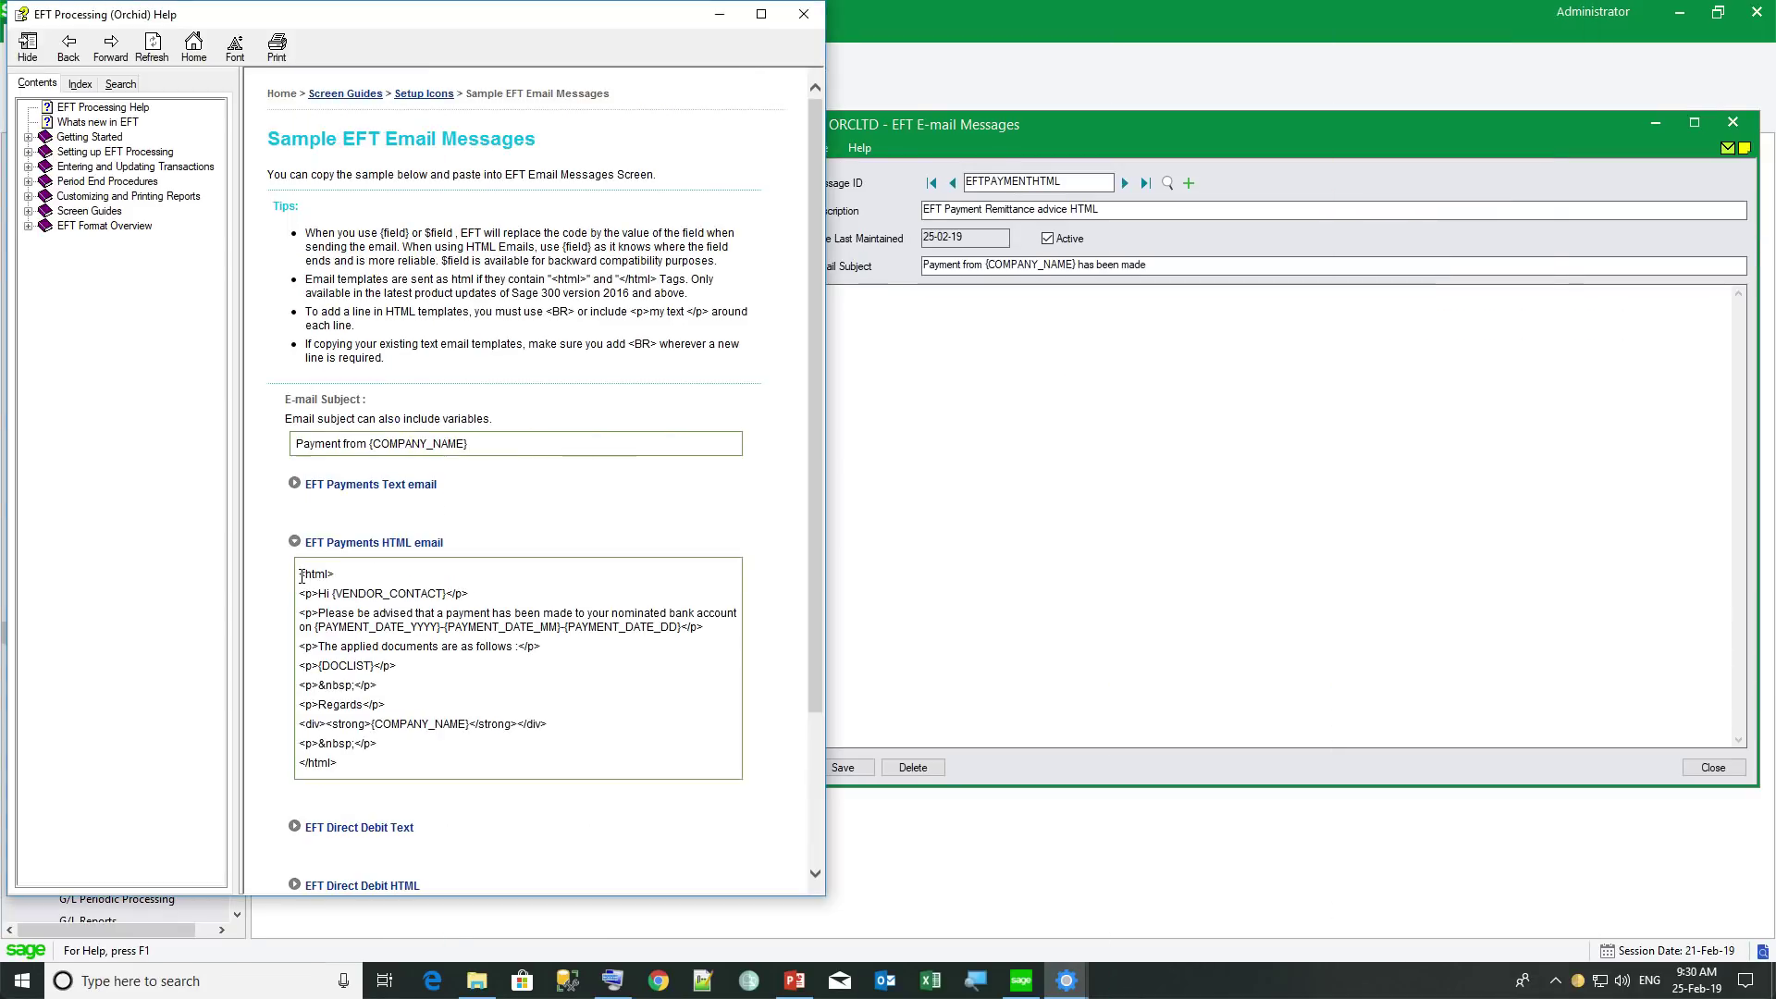
# - Copy the sample EFT Payments HTML email code from the help into the EFTPAYMENTHTML body
pyautogui.moveTo(302, 575); pyautogui.dragTo(443, 772)
pyautogui.hotkey('ctrl', 'c')
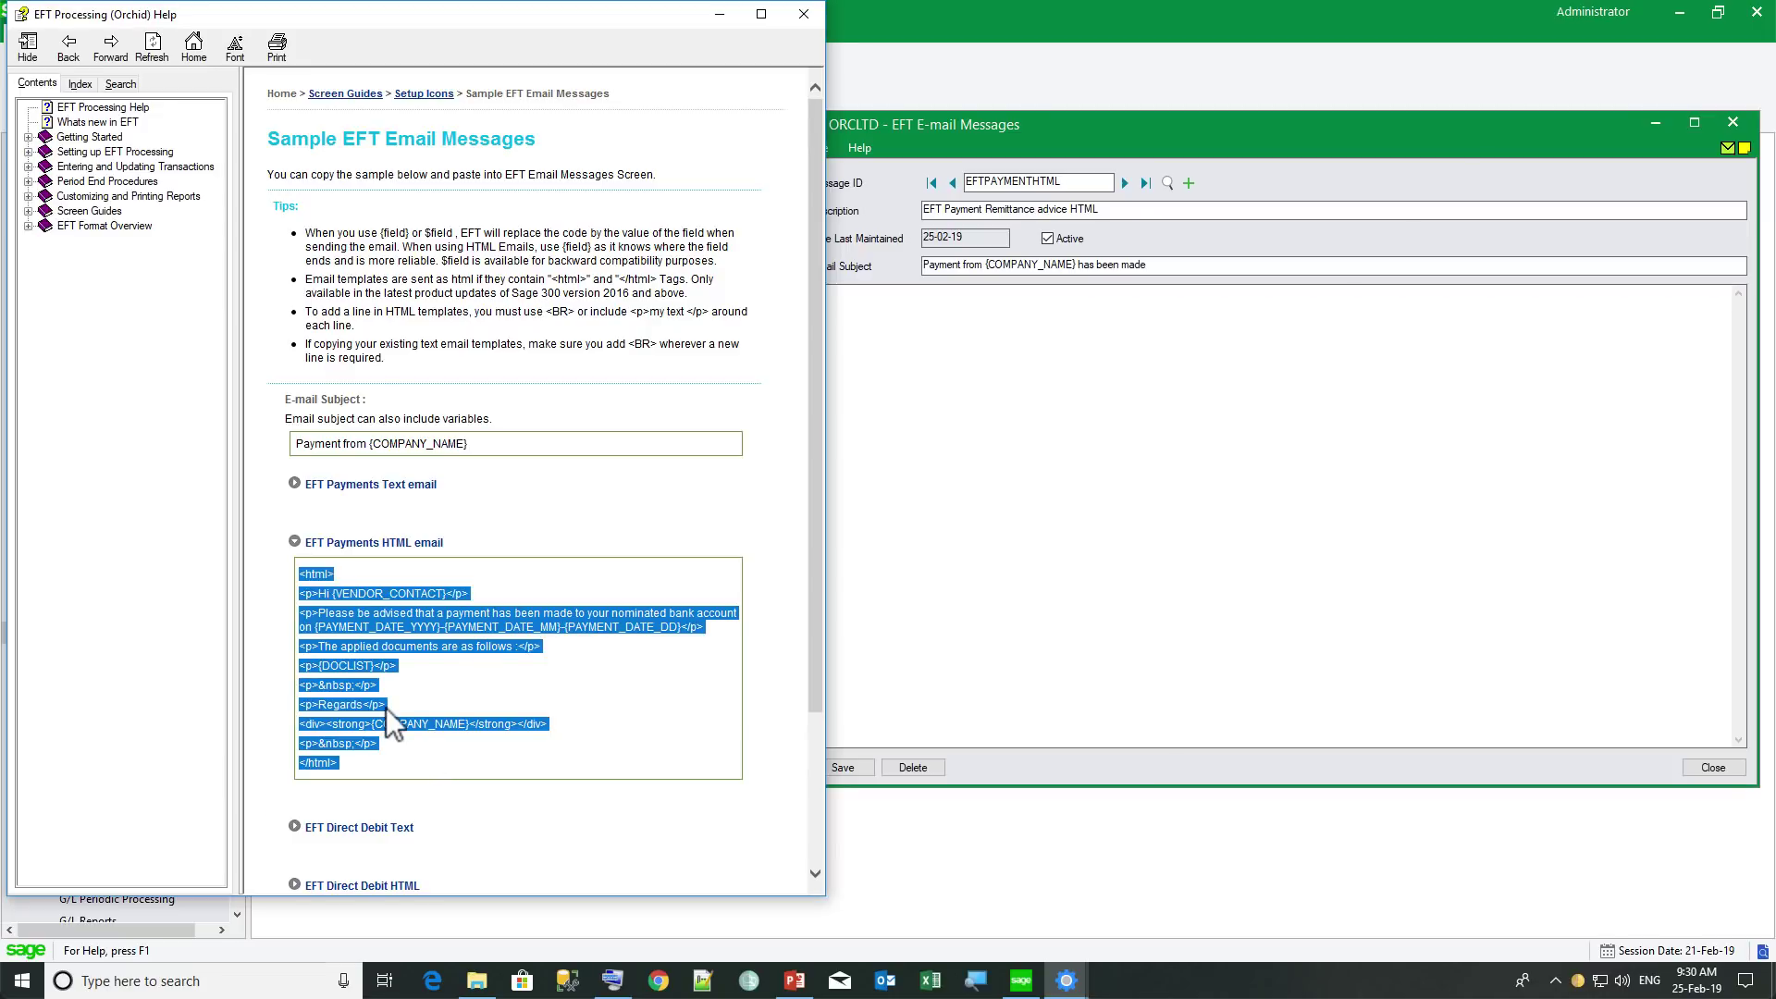
pyautogui.click(986, 345)
pyautogui.hotkey('ctrl', 'v')
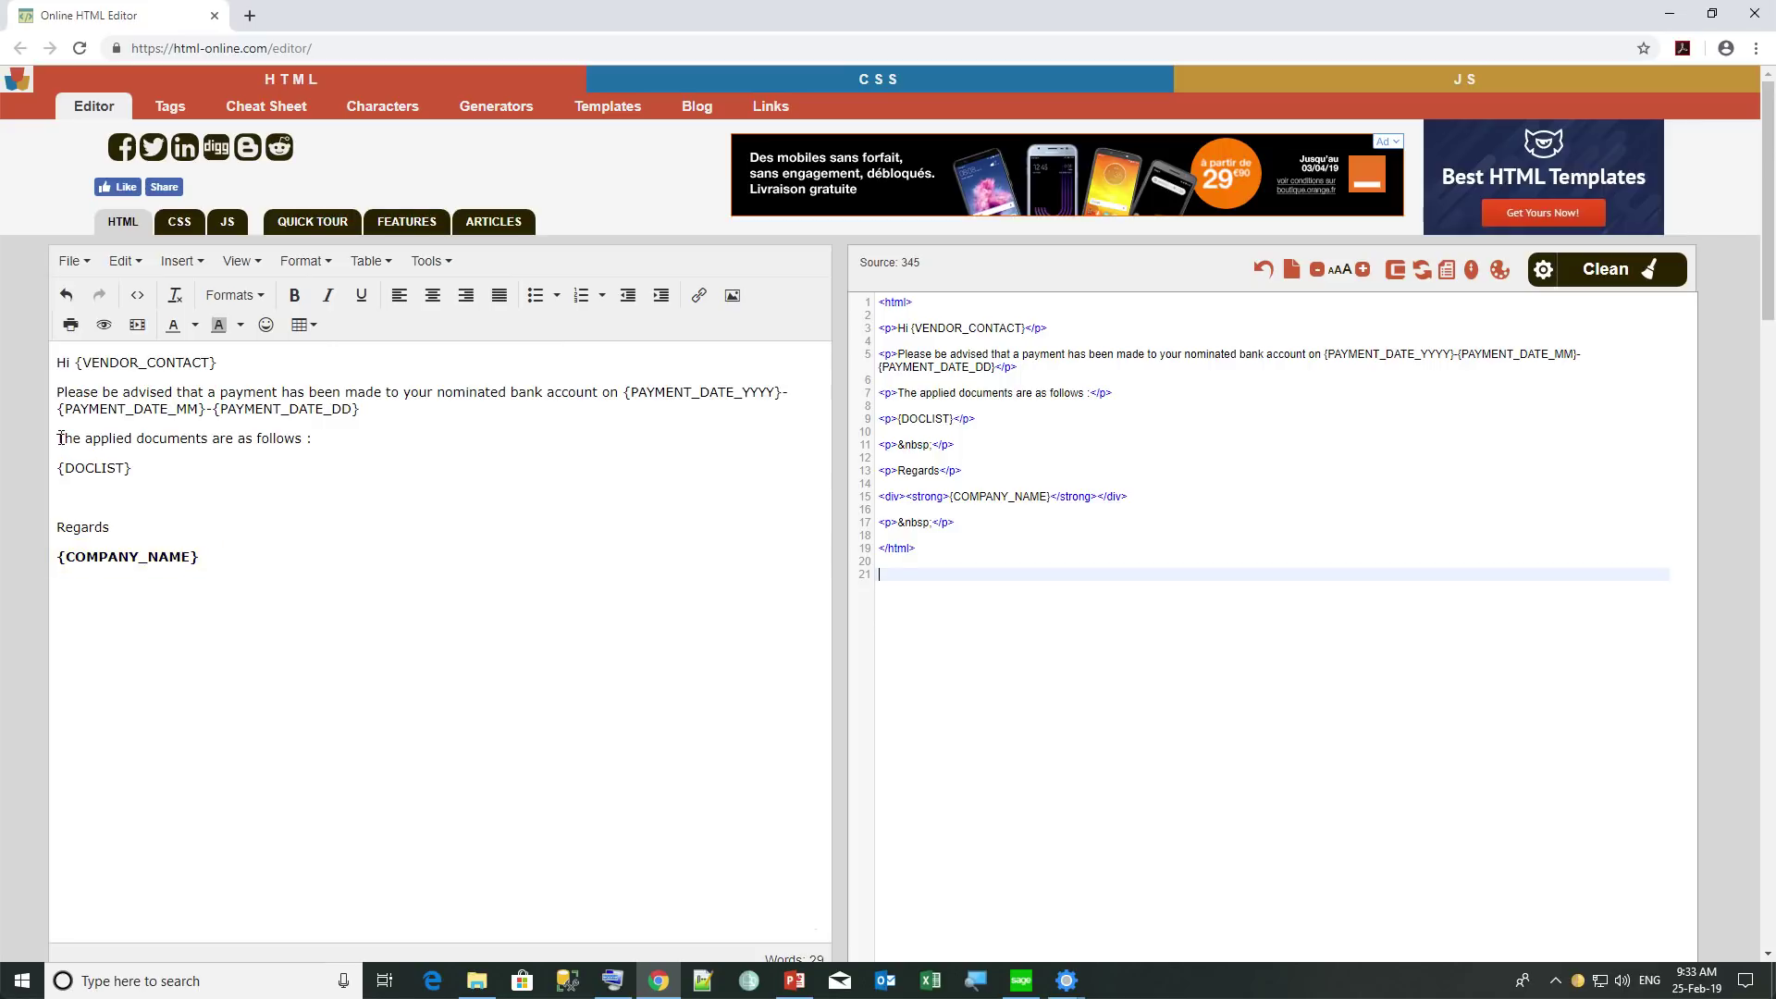
# - Italicize 'The applied documents are as follows :' and change {PAYMENT_DATE_MM} to {PAYMENT_DATE_MMM}
pyautogui.moveTo(61, 438); pyautogui.dragTo(316, 441)
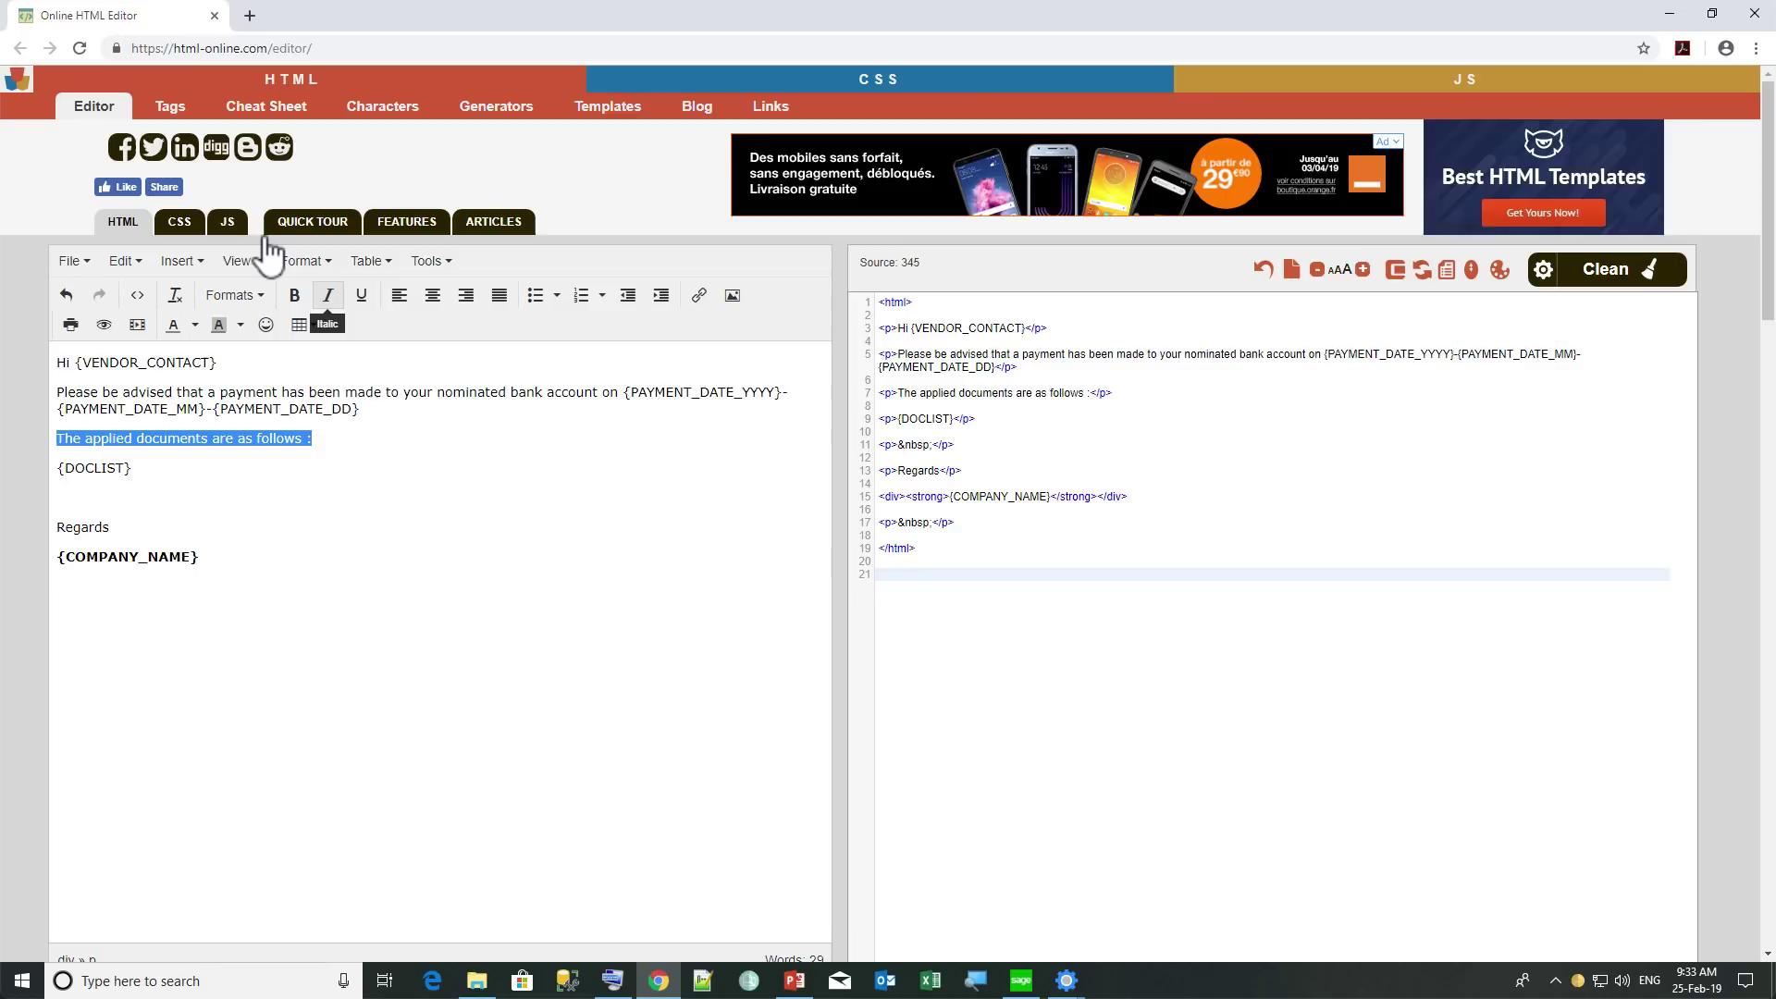
pyautogui.hotkey('ctrl', 'i')
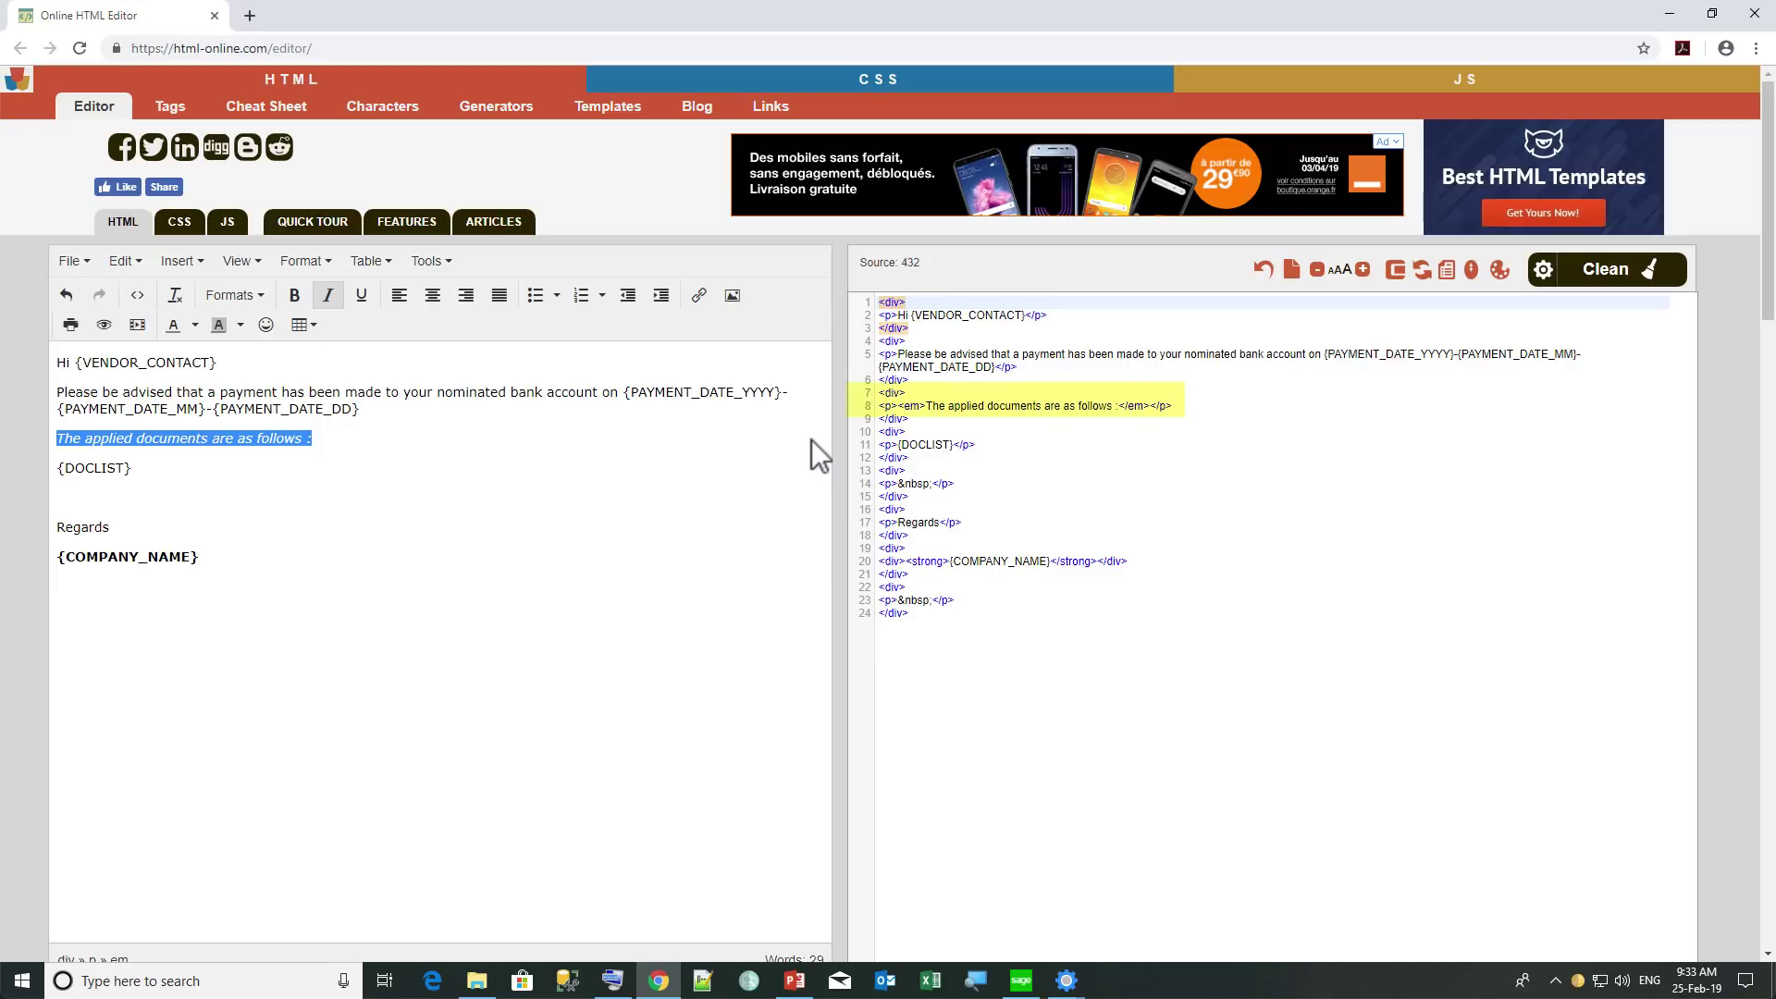
pyautogui.write('M')
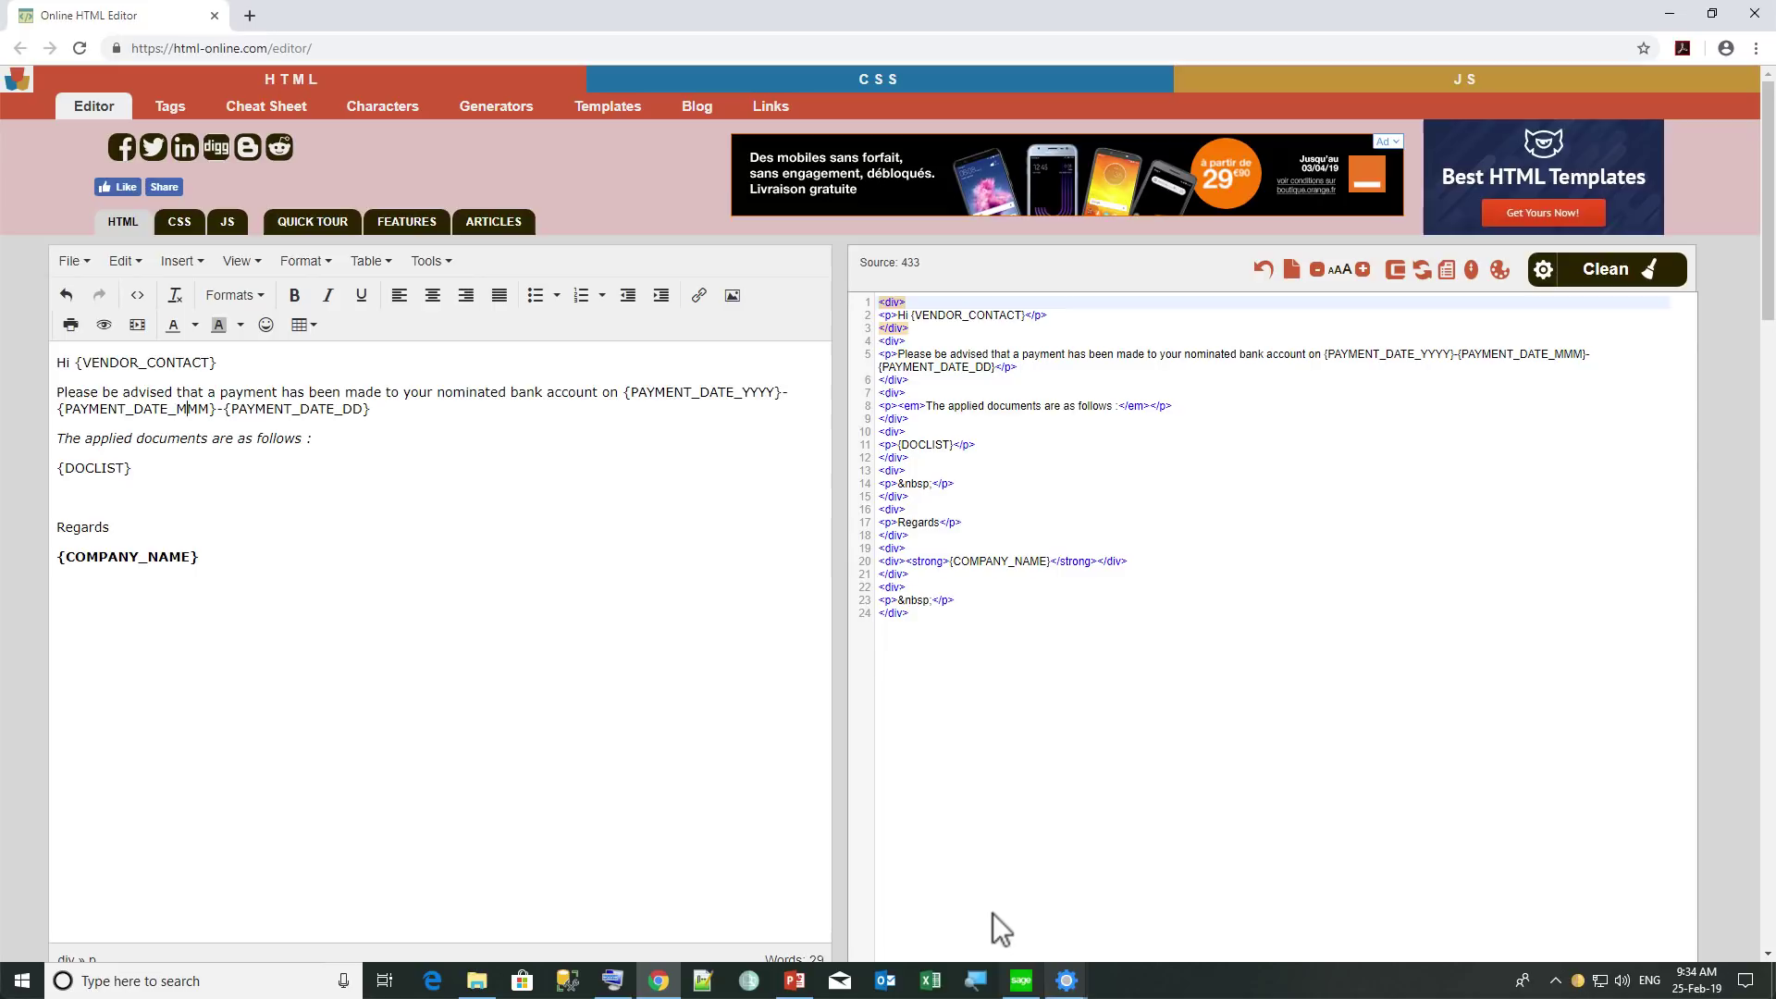
# - Switch back to the ORCLTD - EFT E-mail Messages window showing the EFTPAYMENTHTML record
pyautogui.moveTo(1014, 921)
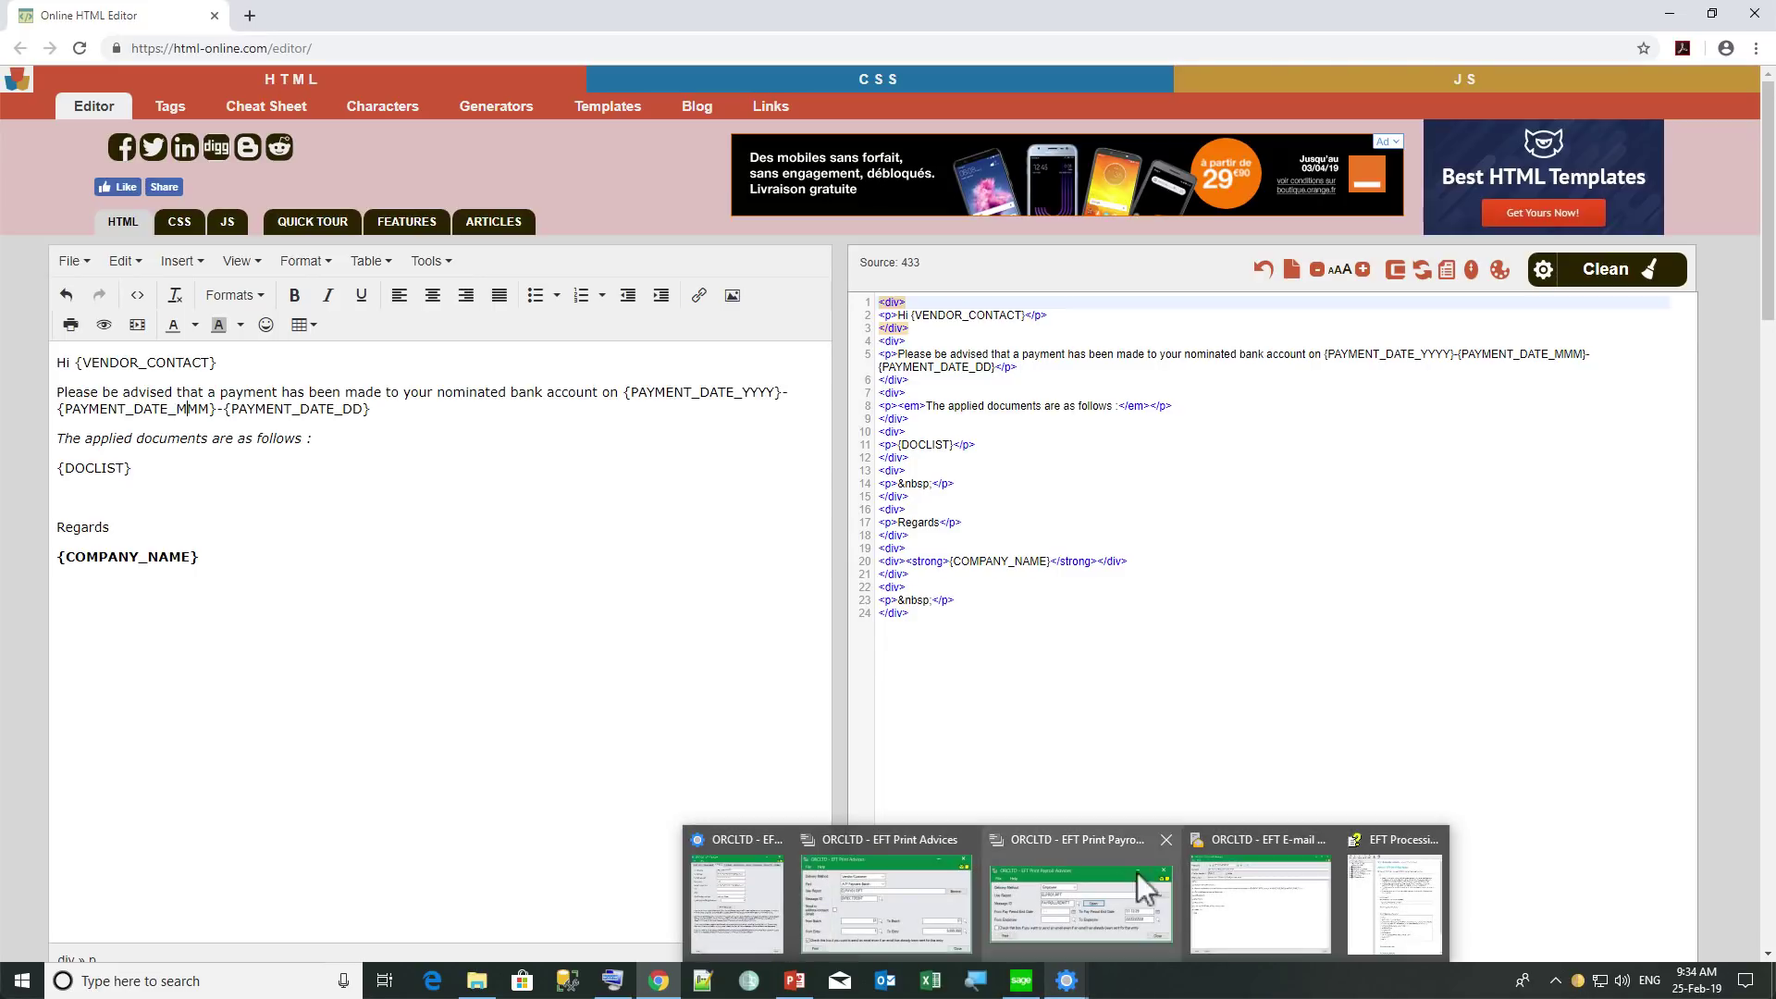
pyautogui.click(1239, 892)
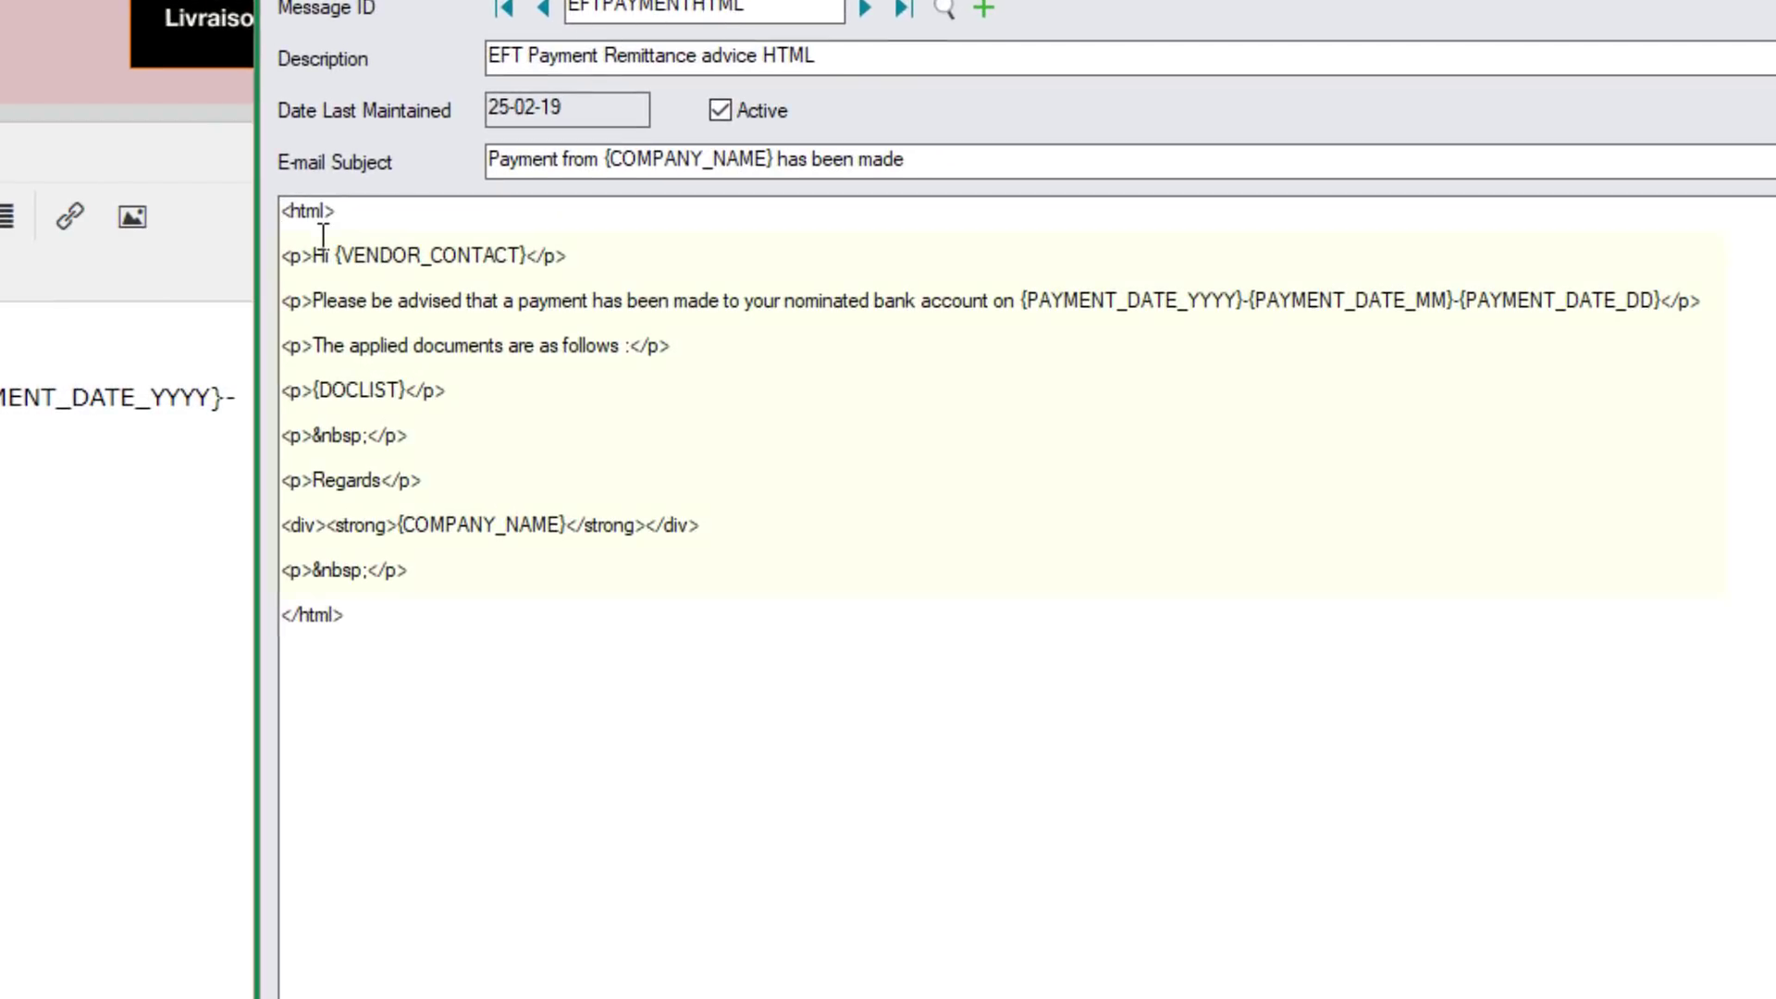